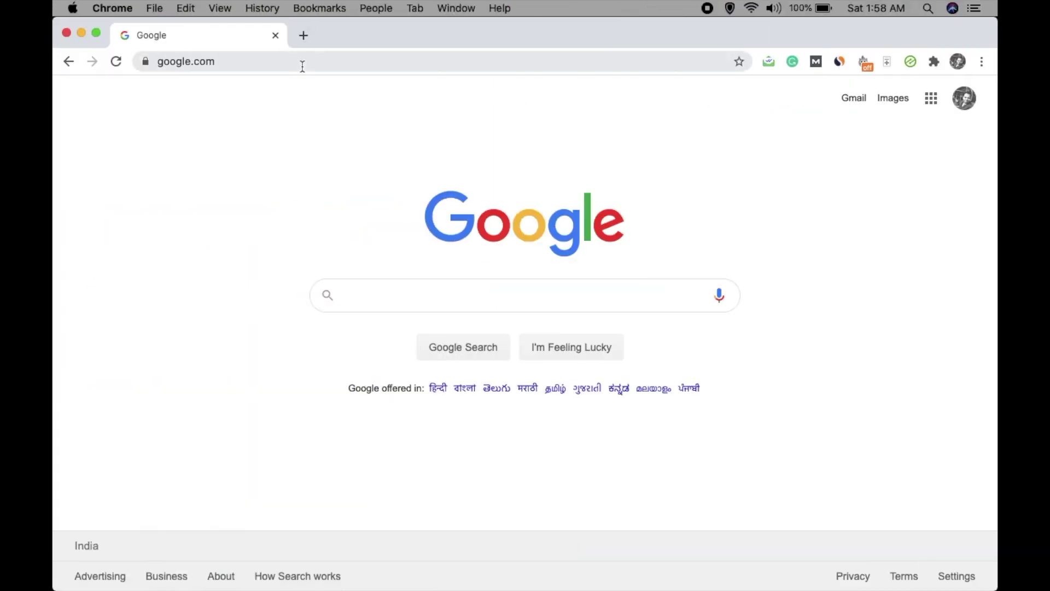
Go to discord.com in Chrome and open Discord in the browser.
type("discor.com")
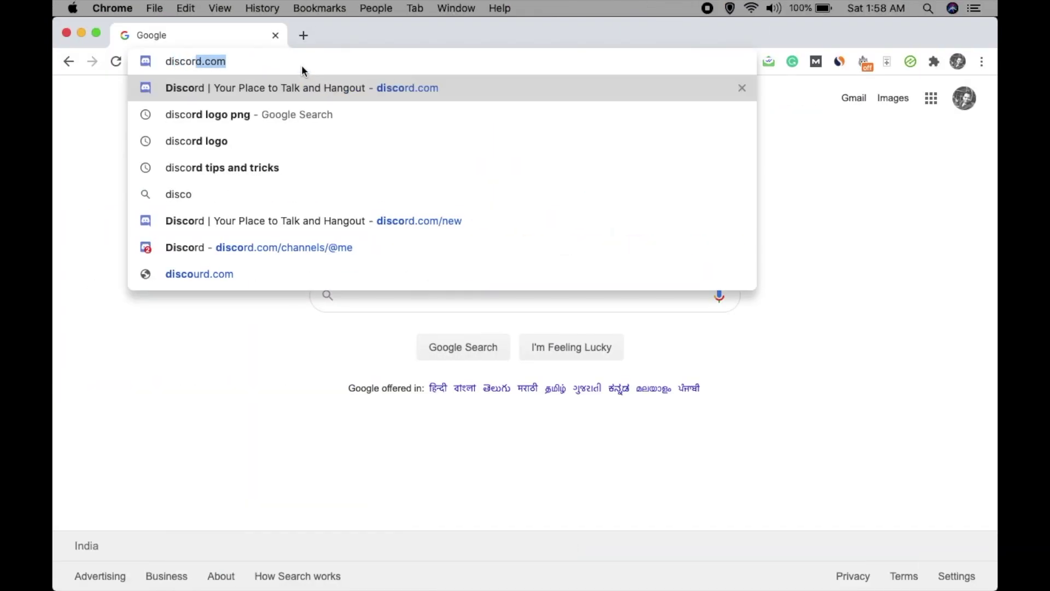
key("BackSpace")
key("BackSpace")
key("BackSpace")
key("BackSpace")
type("d.c")
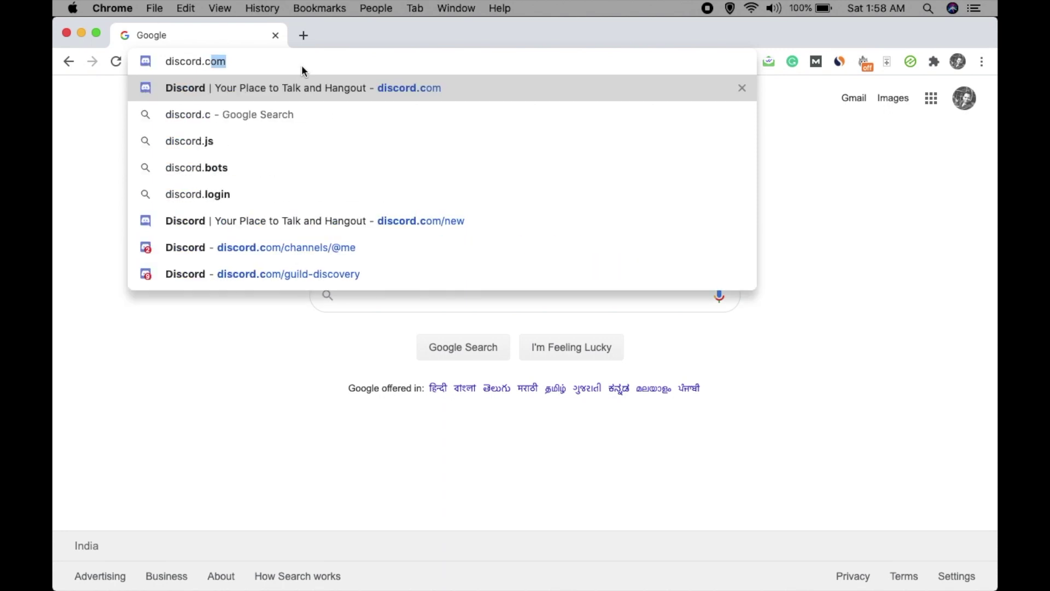
key("Return")
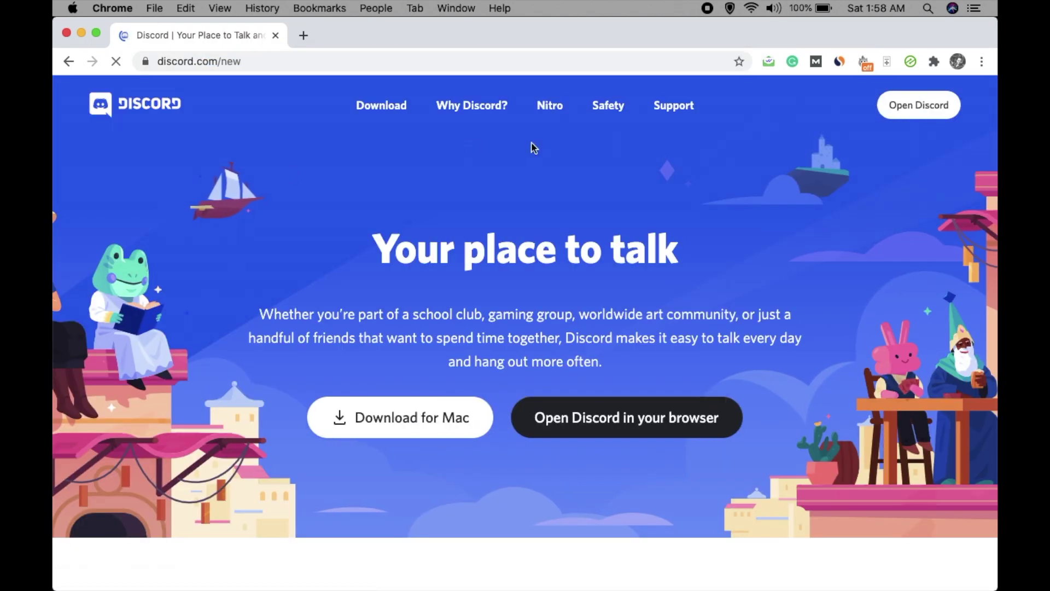
left_click(929, 112)
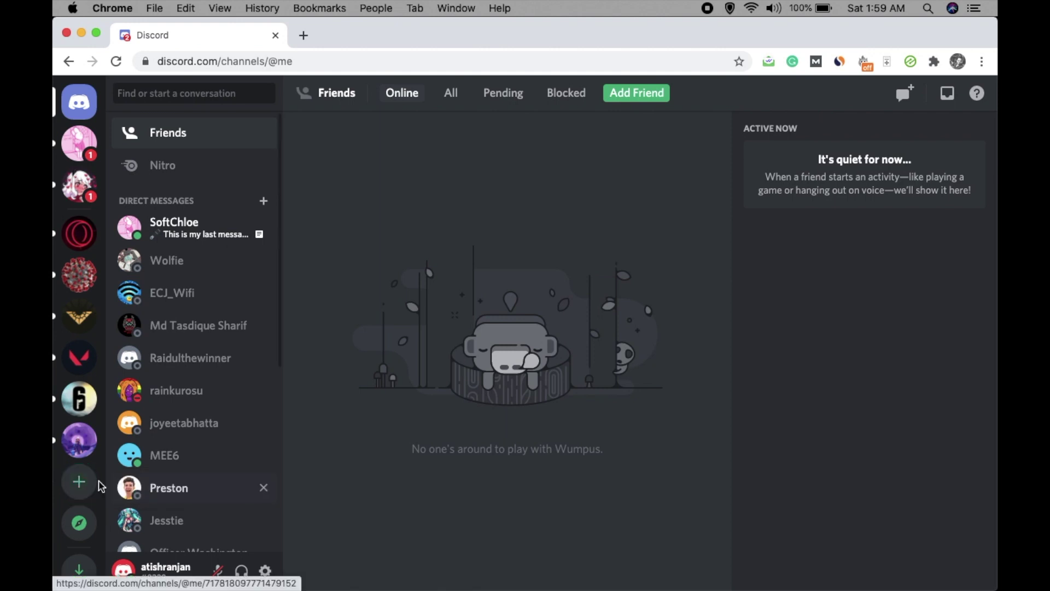
Start adding a new server from the left server column.
left_click(82, 485)
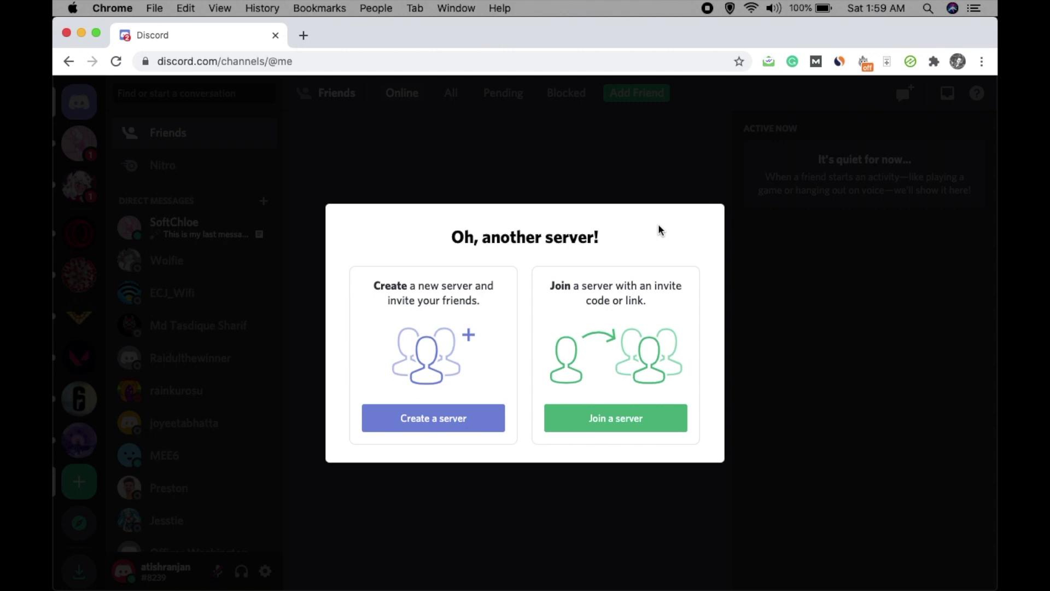
Choose to create a brand new server and name it 'My server'.
left_click(446, 418)
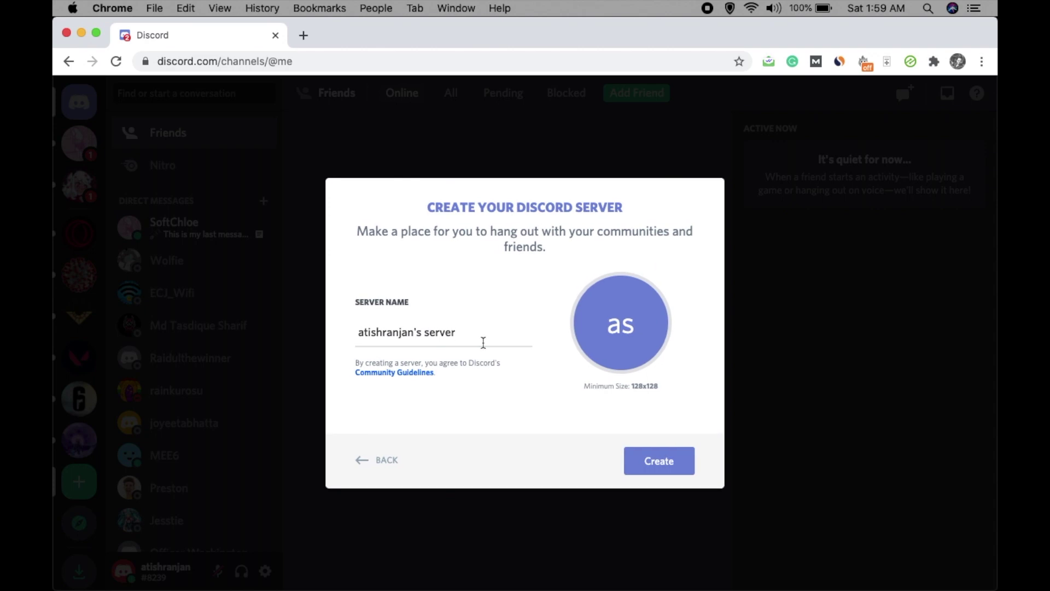
triple_click(484, 342)
type("Tes")
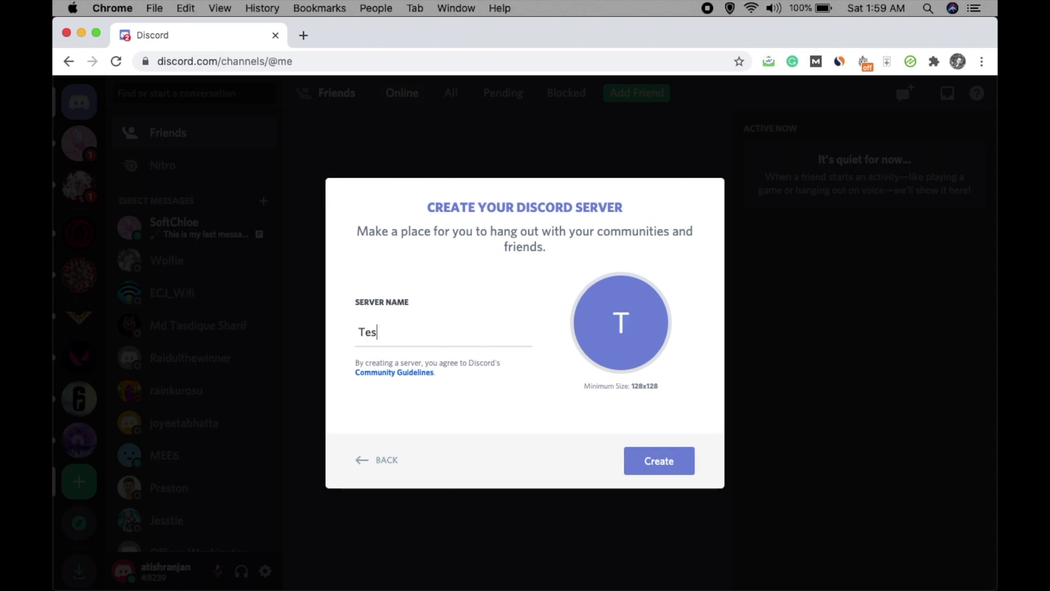
key("BackSpace")
key("BackSpace")
key("BackSpace")
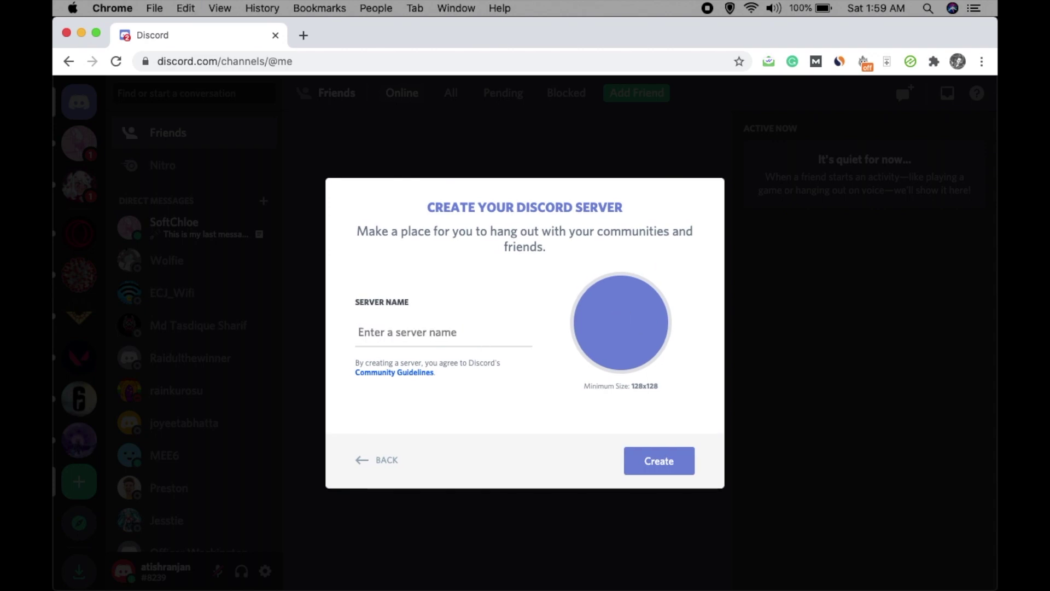
type("My server")
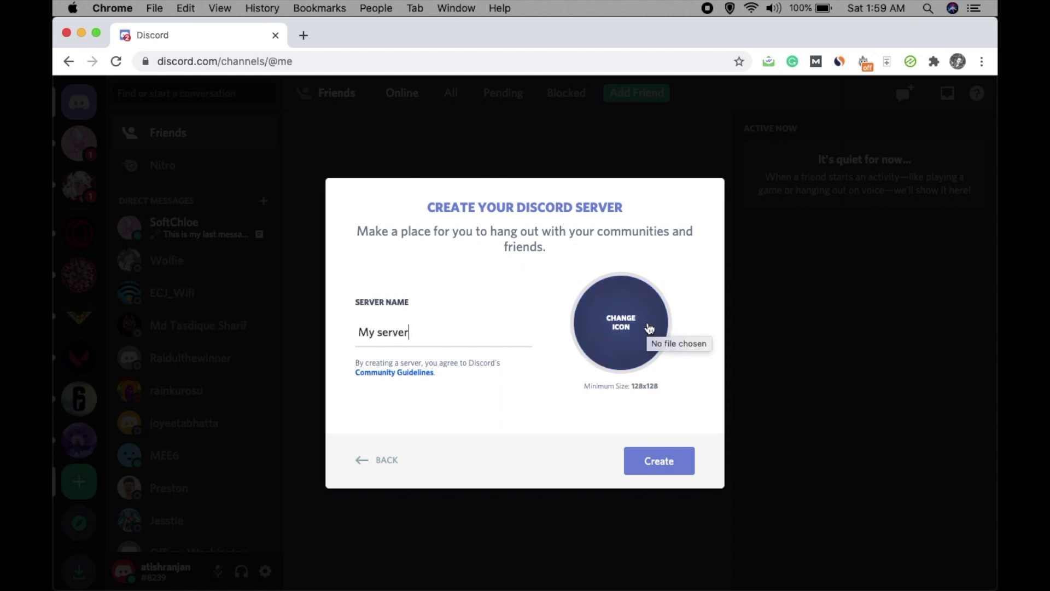
Set the waterfall picture rts.jpg as the cropped server icon and create the server.
left_click(650, 328)
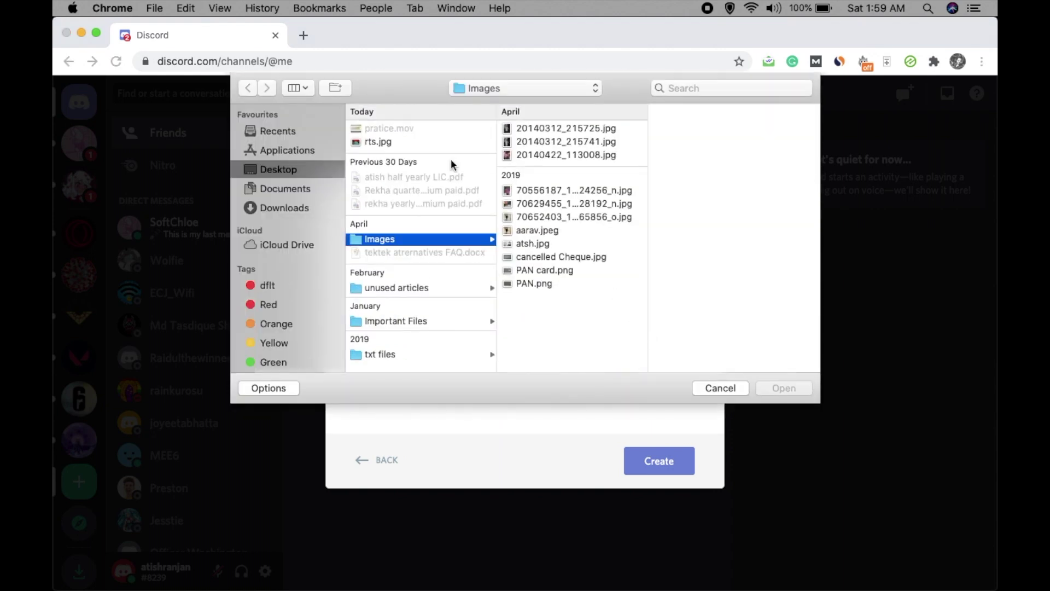
left_click(367, 144)
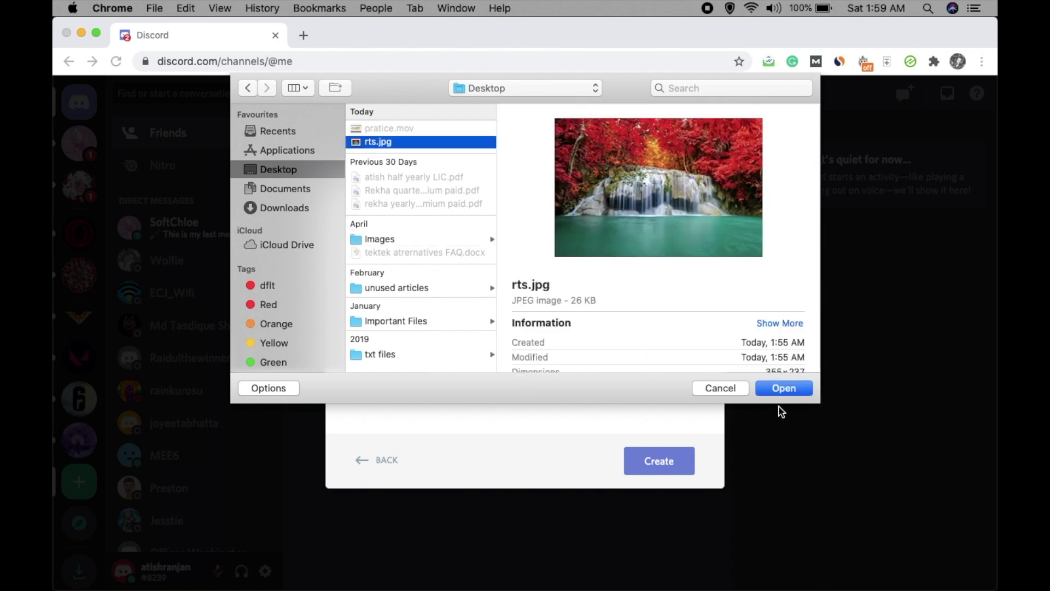
left_click(777, 390)
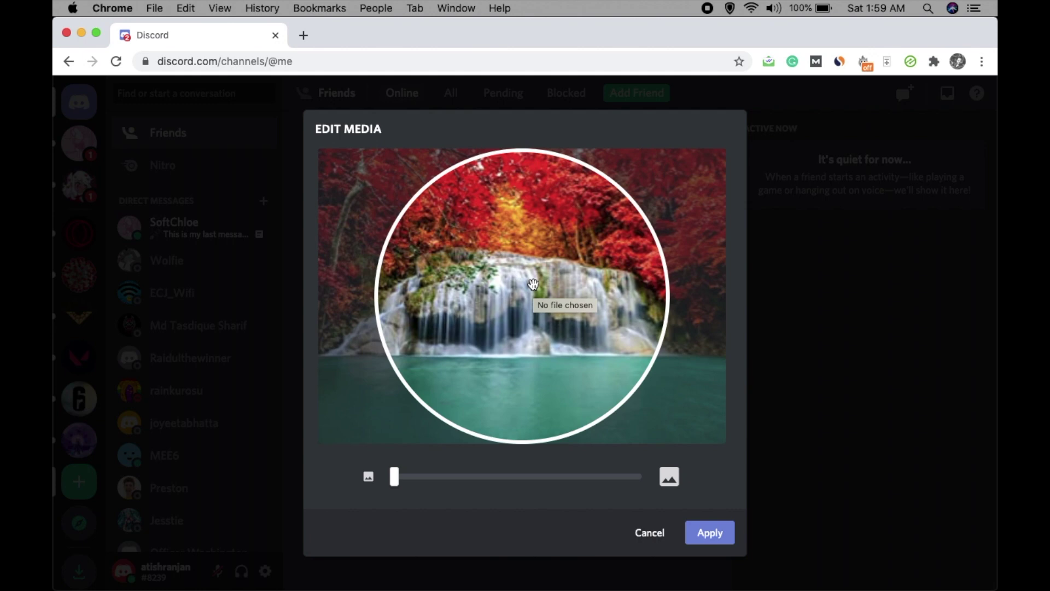
mouse_move(533, 284)
left_mouse_down()
mouse_move(525, 272)
mouse_move(546, 279)
left_mouse_up()
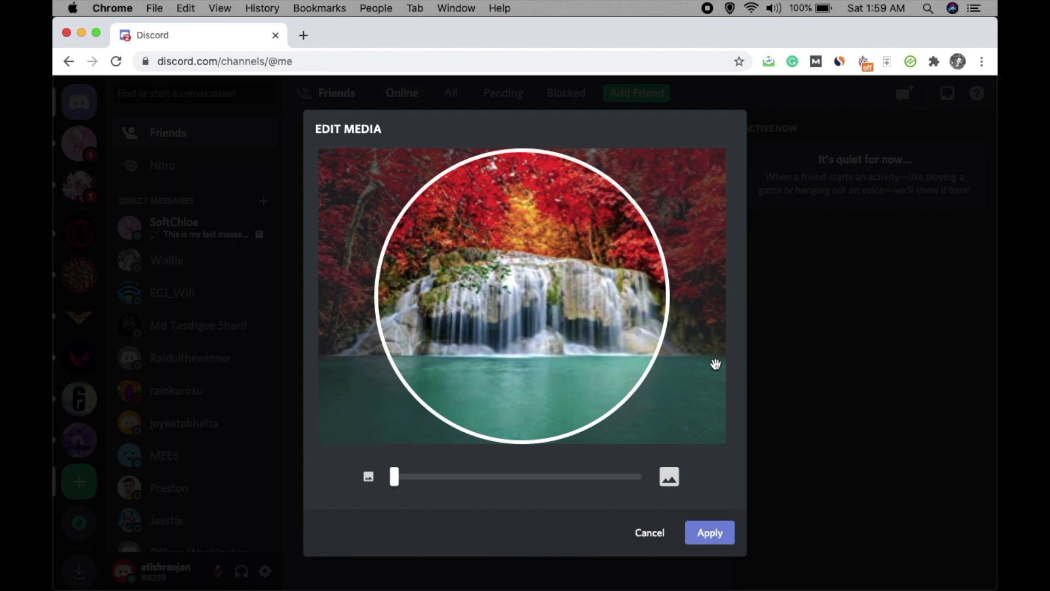
left_click(714, 538)
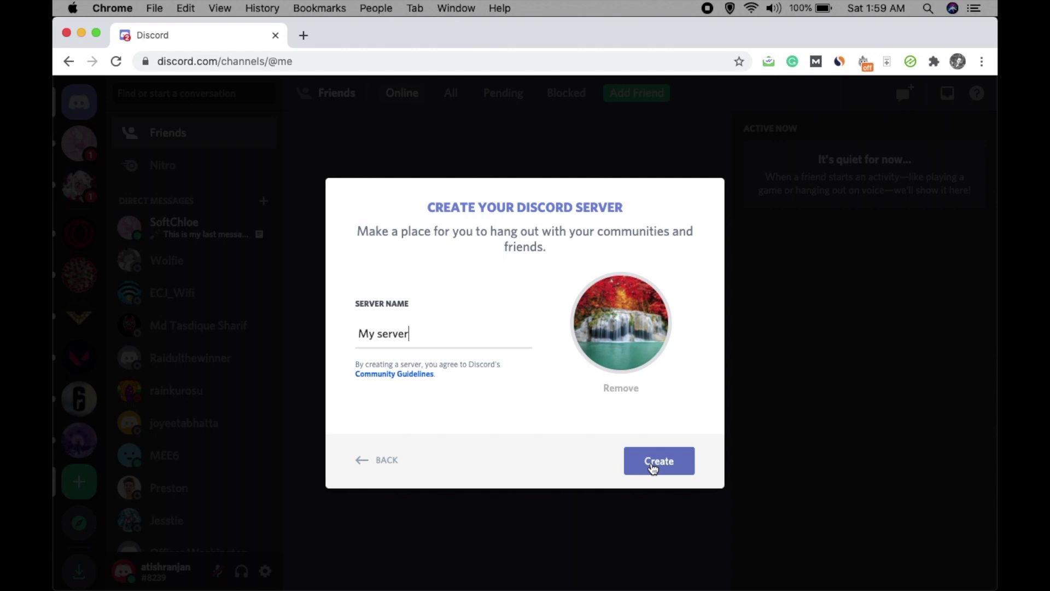
left_click(652, 466)
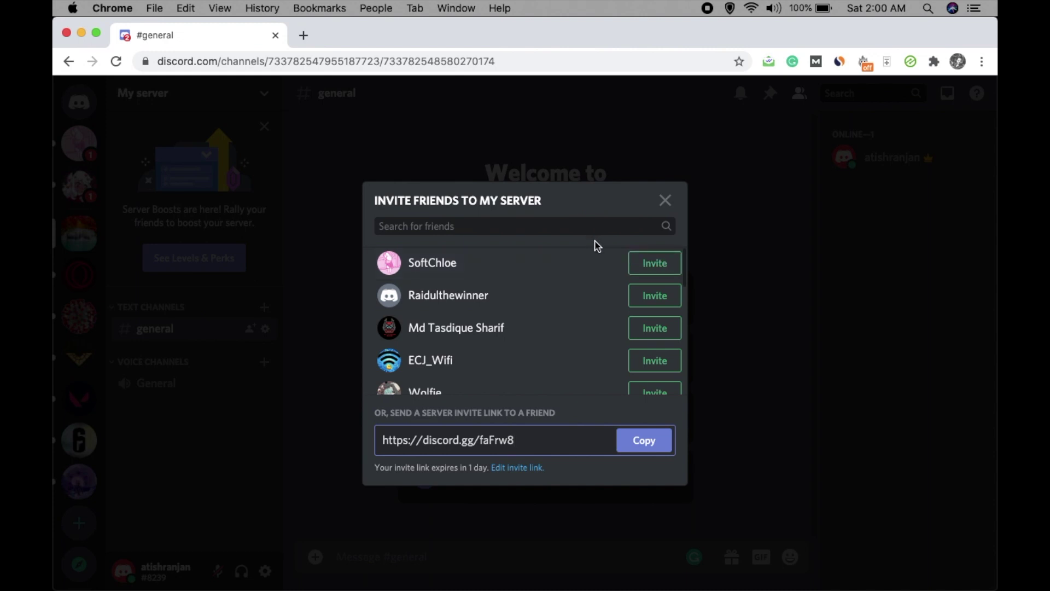
Invite the first four listed friends, then select the invite link and open its settings.
left_click(644, 263)
left_click(657, 295)
left_click(663, 328)
left_click(657, 360)
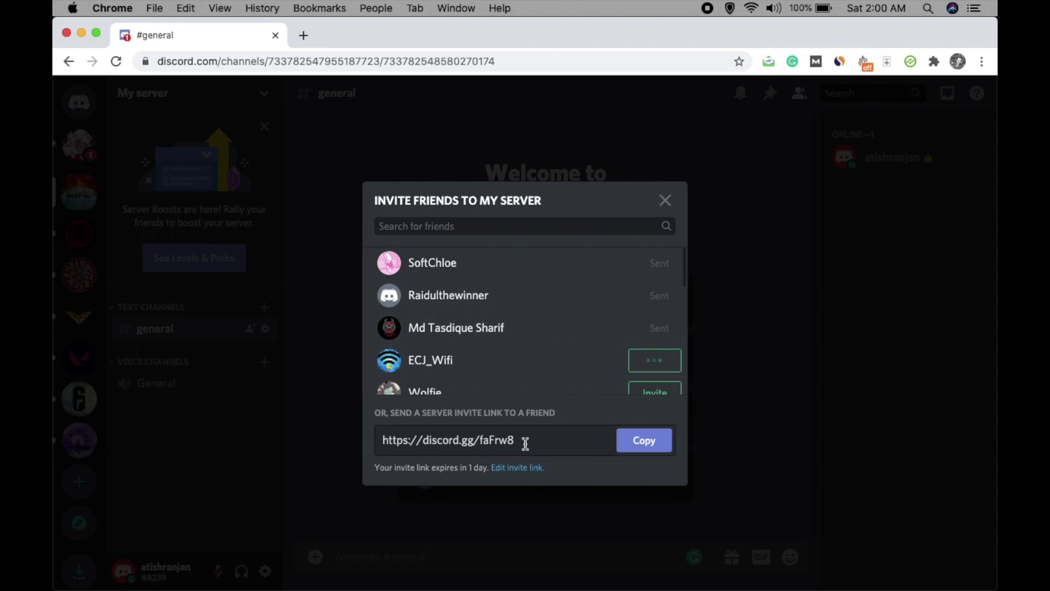
left_click_drag(525, 443, 375, 439)
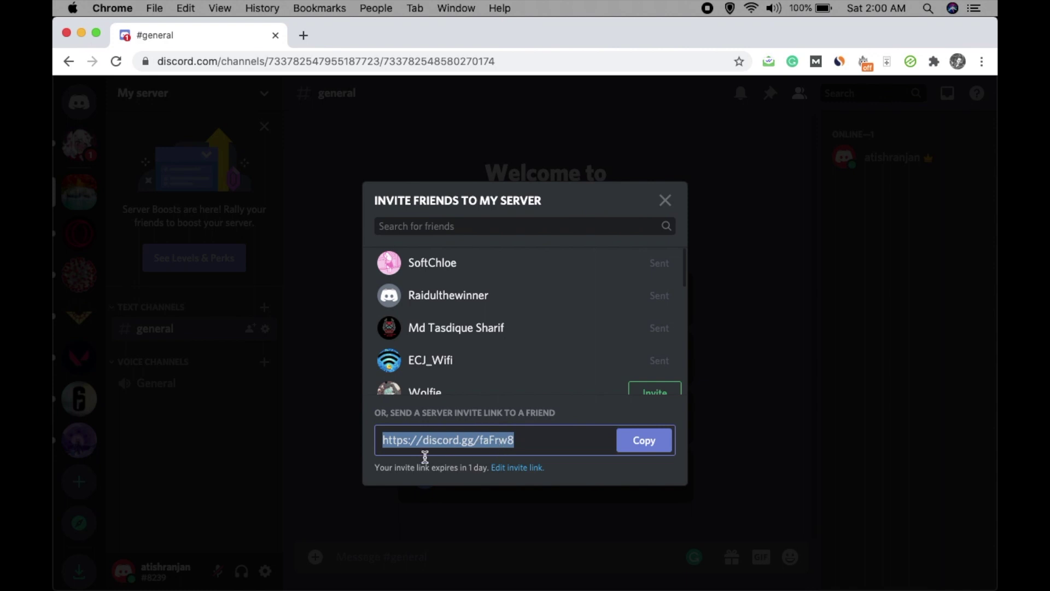
left_click(510, 468)
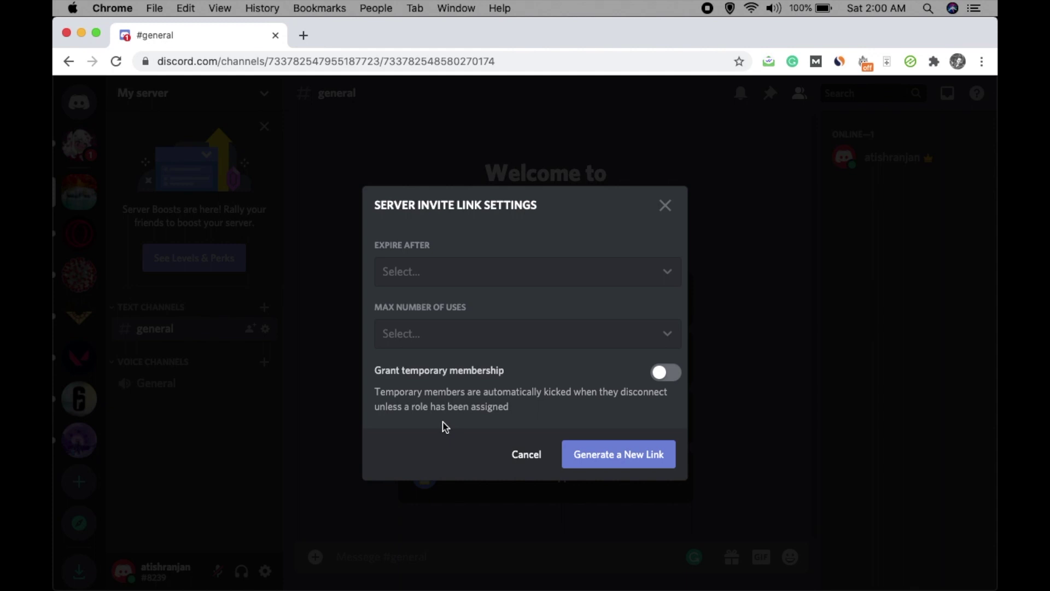
Set the invite link to never expire, after briefly trying 1 day.
left_click(495, 276)
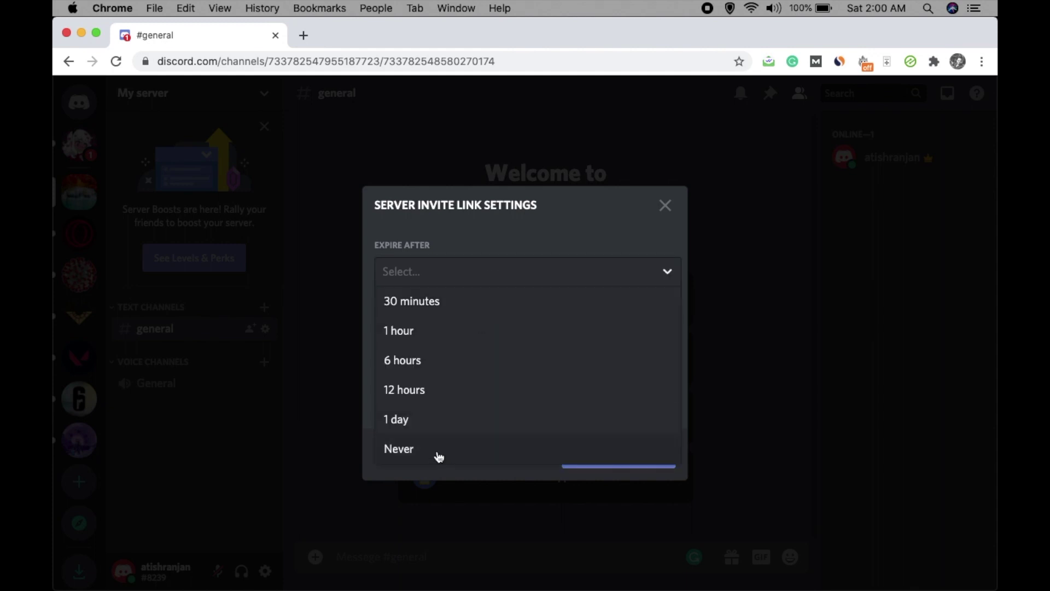
left_click(437, 456)
left_click(517, 282)
left_click(426, 419)
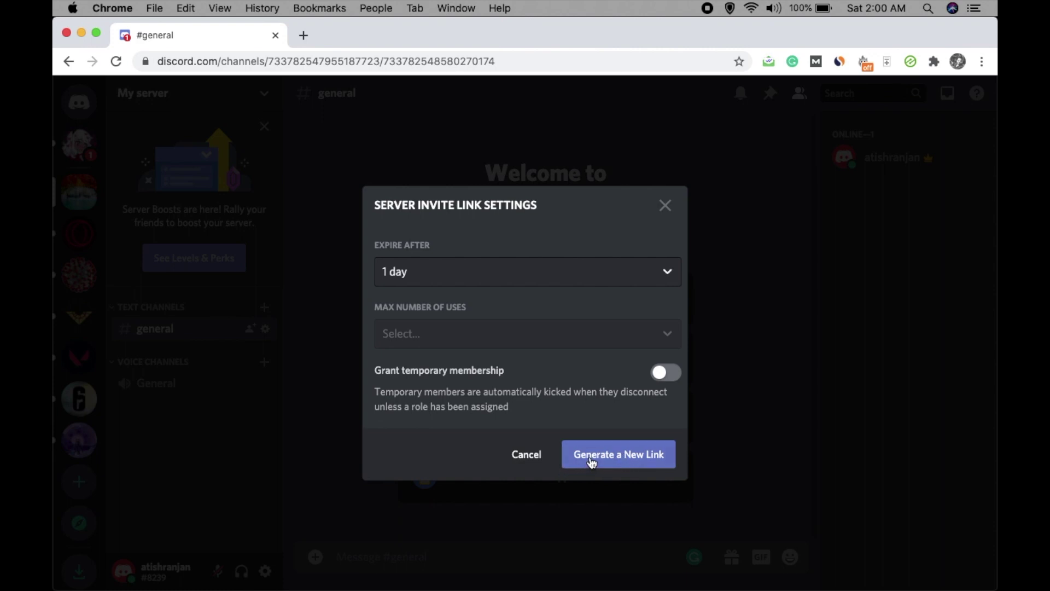
left_click(510, 289)
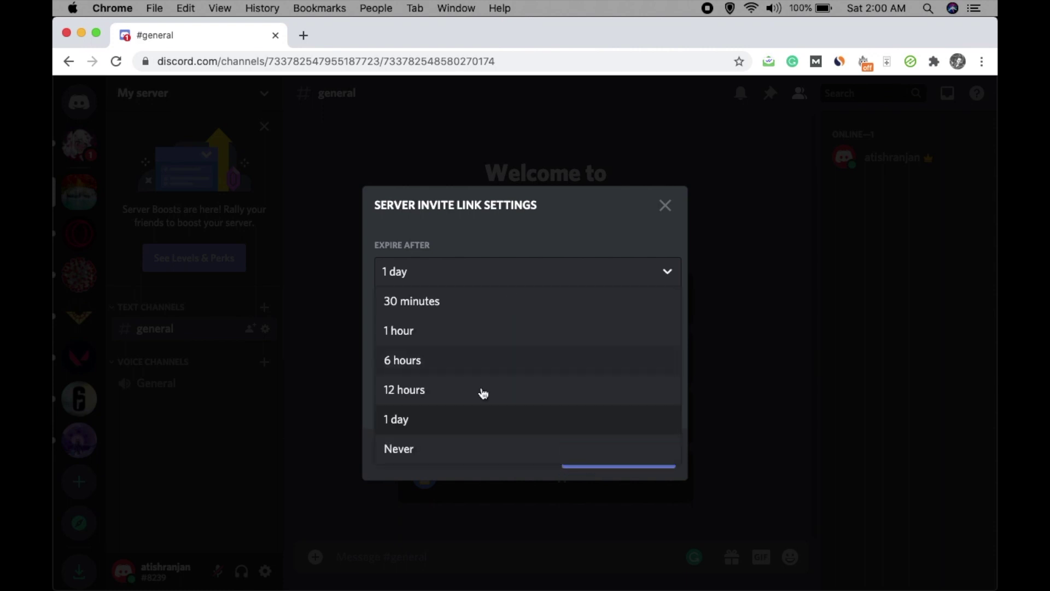
left_click(466, 451)
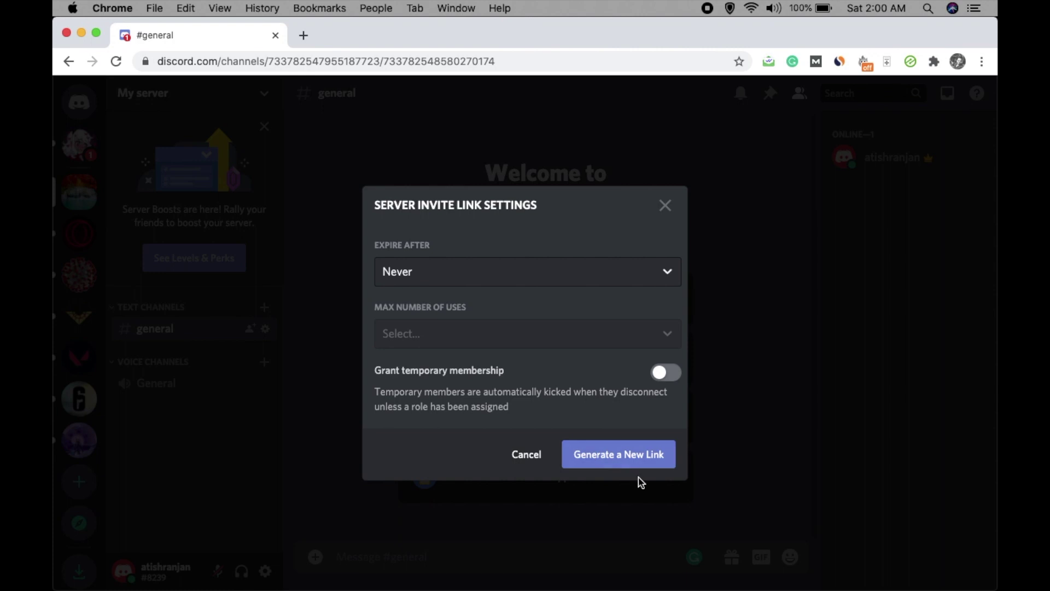
Close both invite dialogs and dismiss the Server Boosts banner.
left_click(666, 206)
left_click(667, 211)
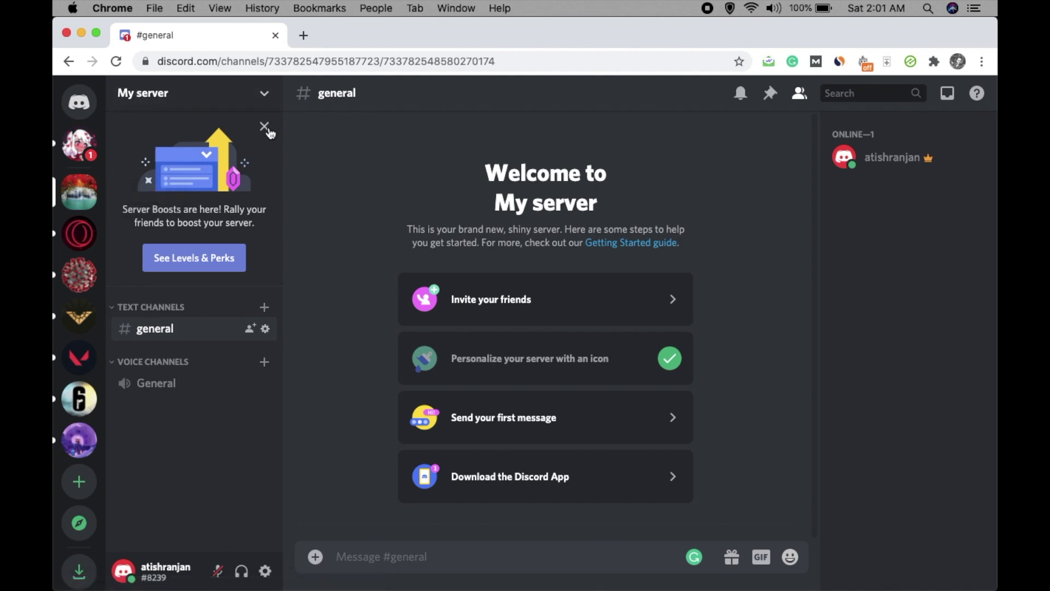
left_click(265, 127)
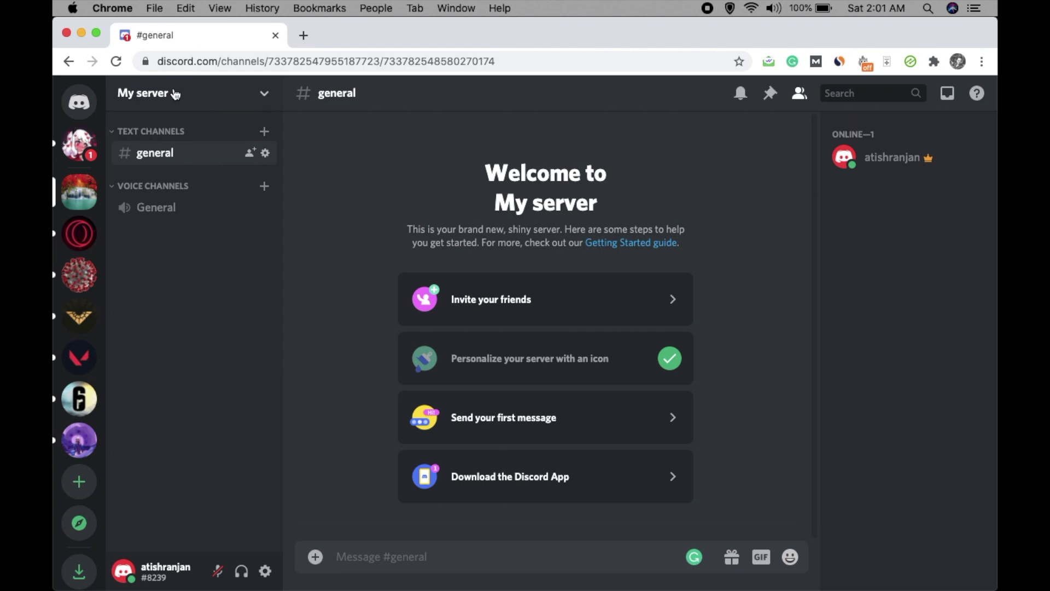
Open My server's options menu, then close it again.
left_click(267, 96)
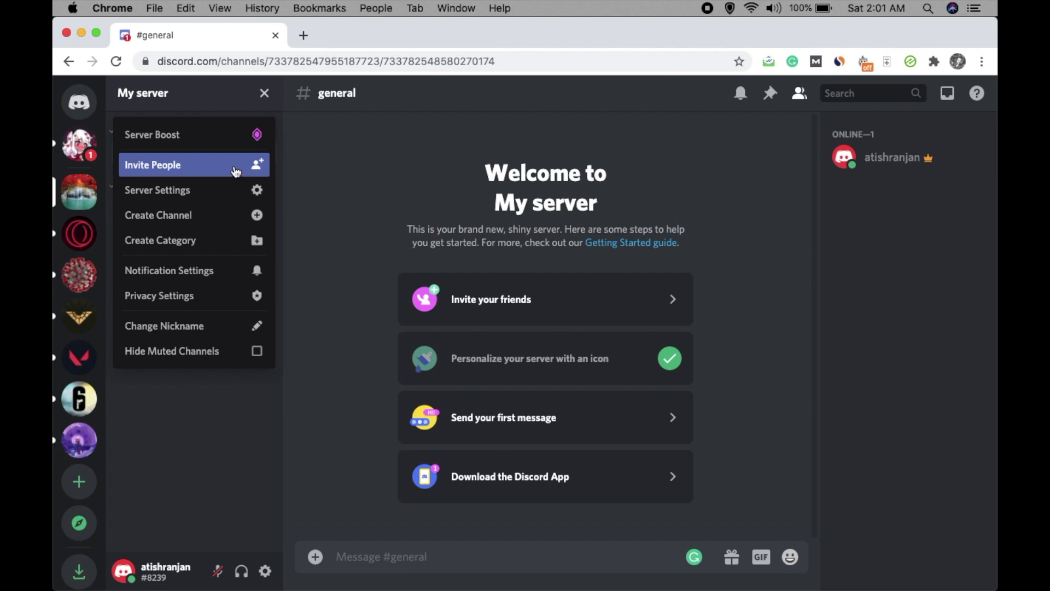
key("Escape")
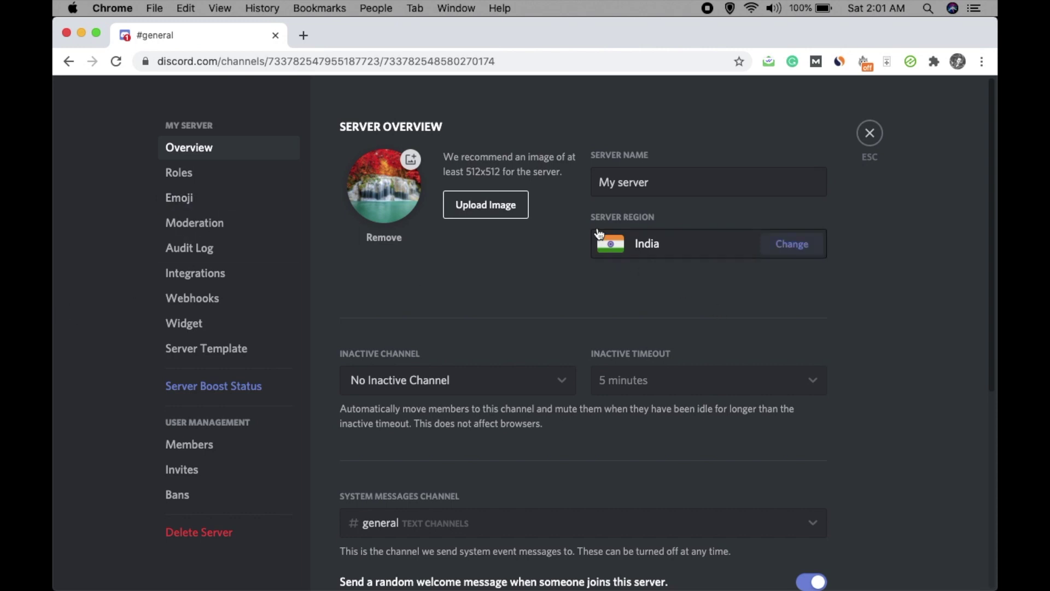
Pick US Central in the Server Region chooser and save the Overview changes.
triple_click(679, 185)
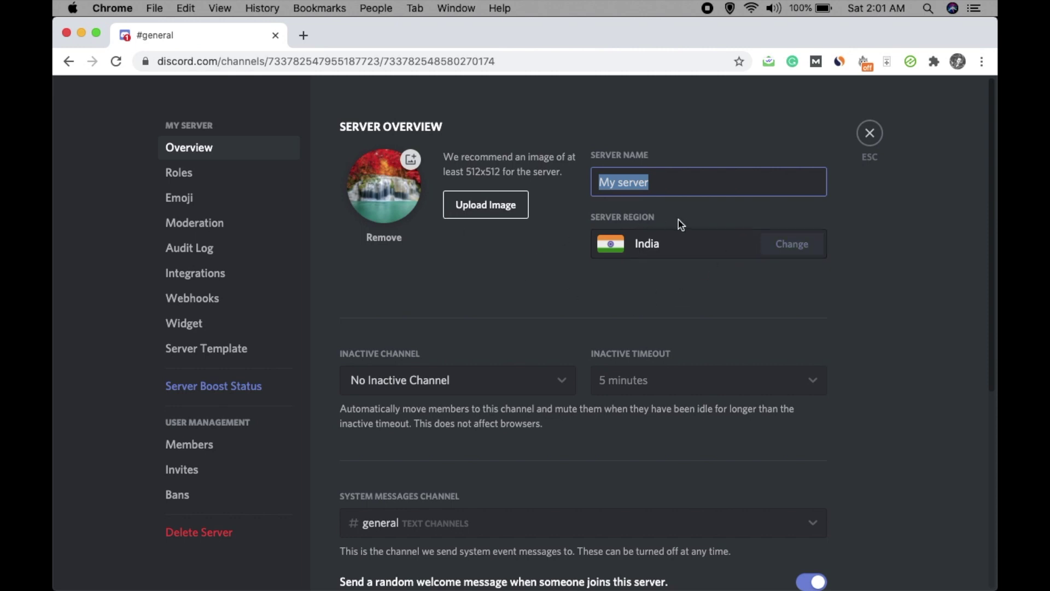
left_click(784, 247)
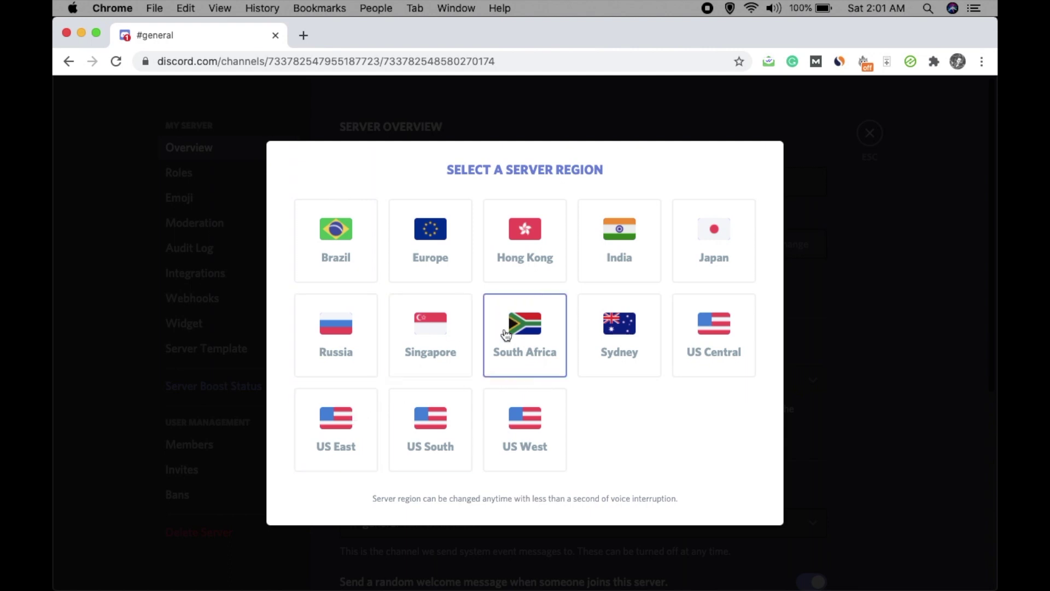
left_click(709, 329)
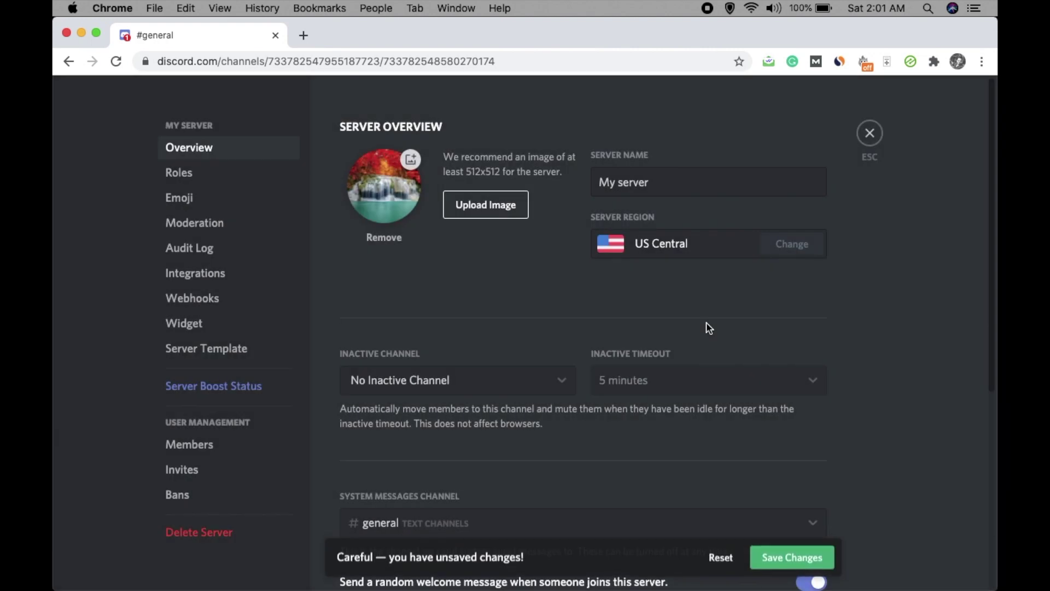
scroll(856, 413, "down", 3)
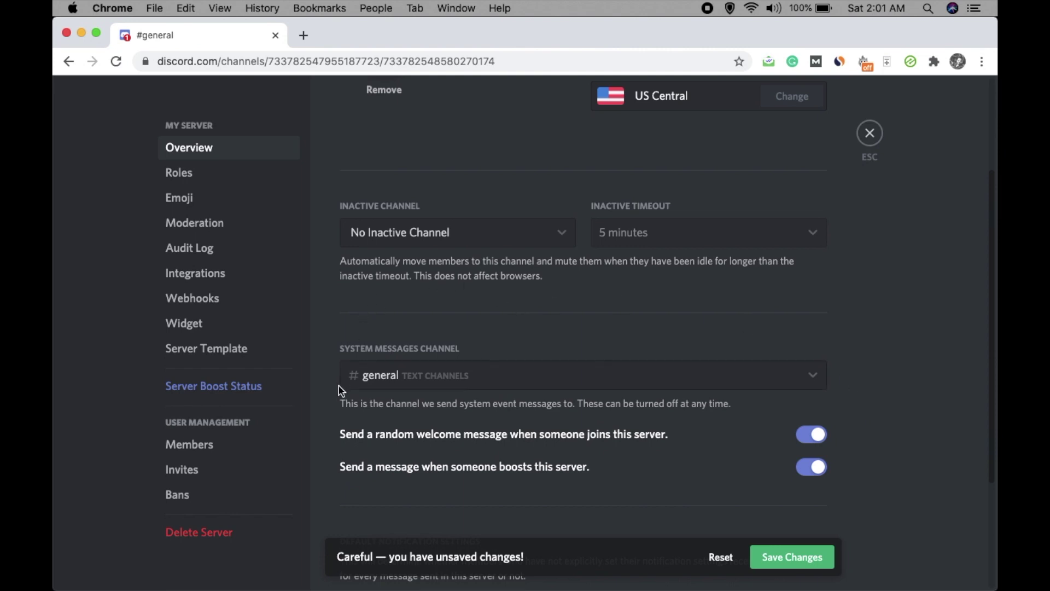
scroll(344, 504, "down", 1)
scroll(969, 394, "down", 2)
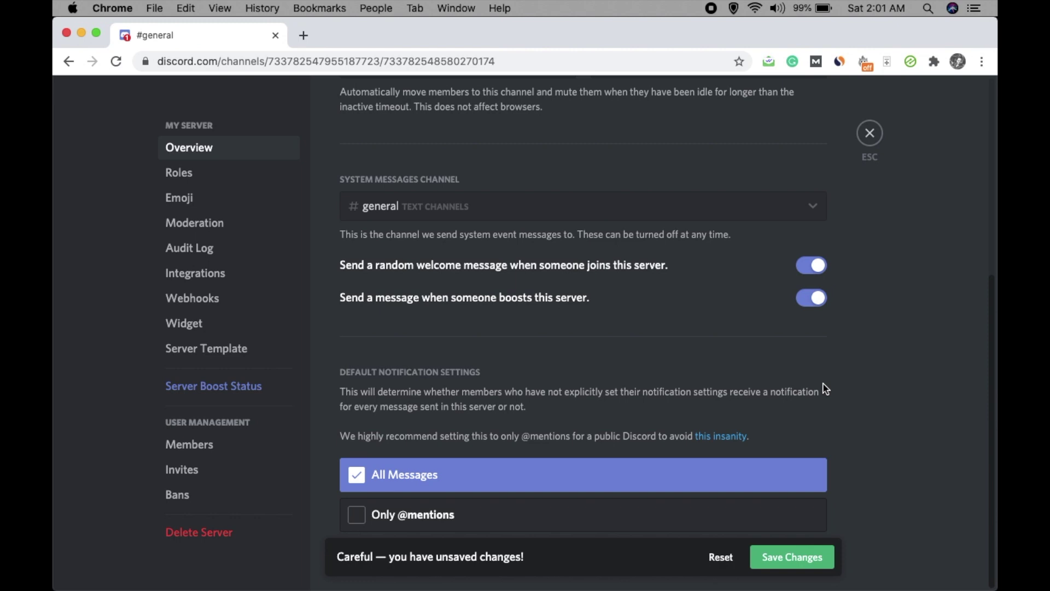
left_click(792, 558)
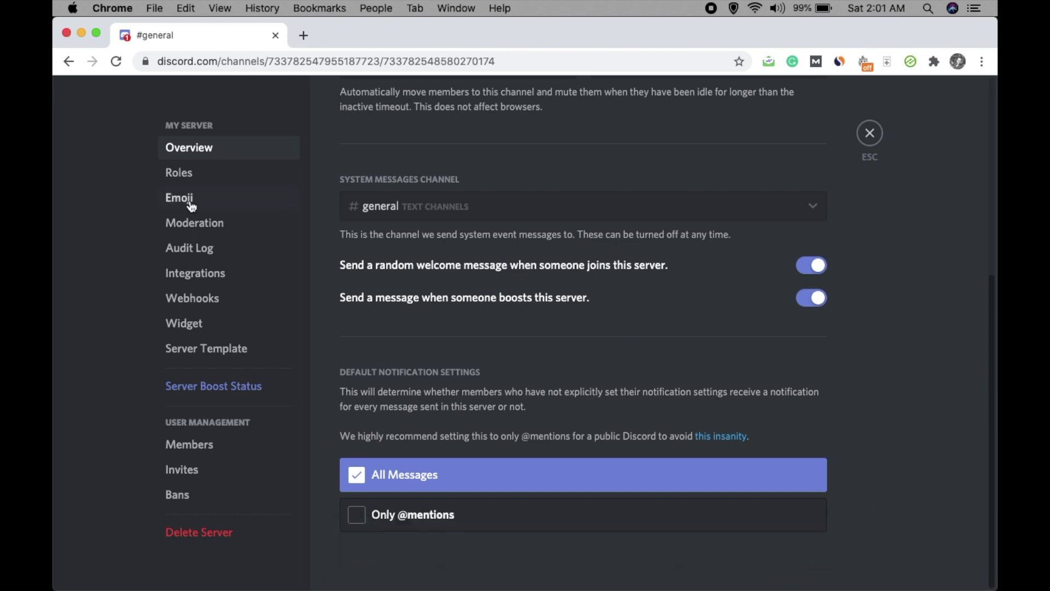
In Roles settings, add a role named Admin with the dark red colour.
left_click(178, 179)
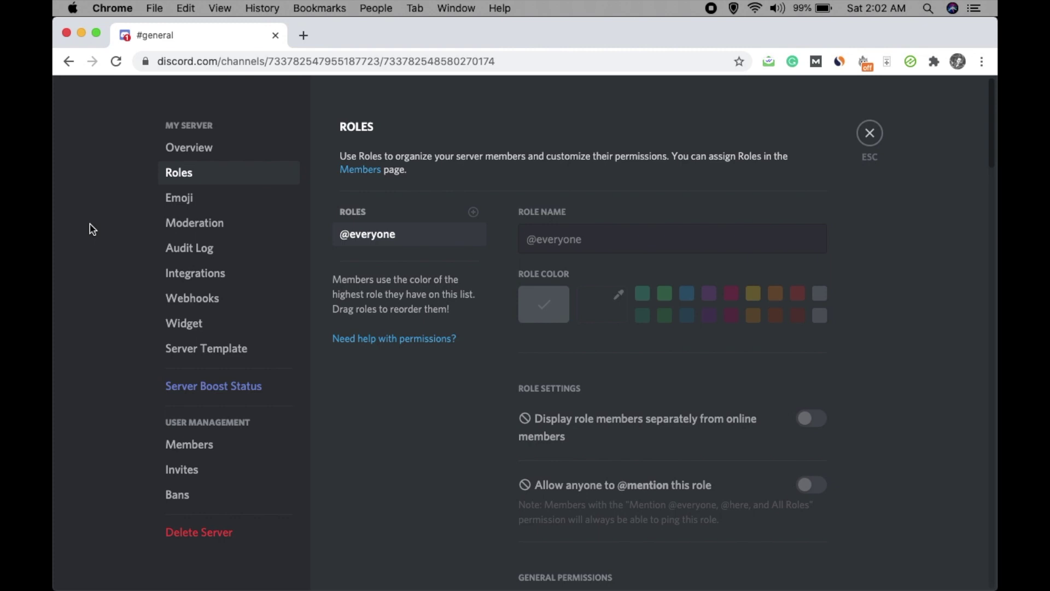
left_click(474, 213)
triple_click(580, 241)
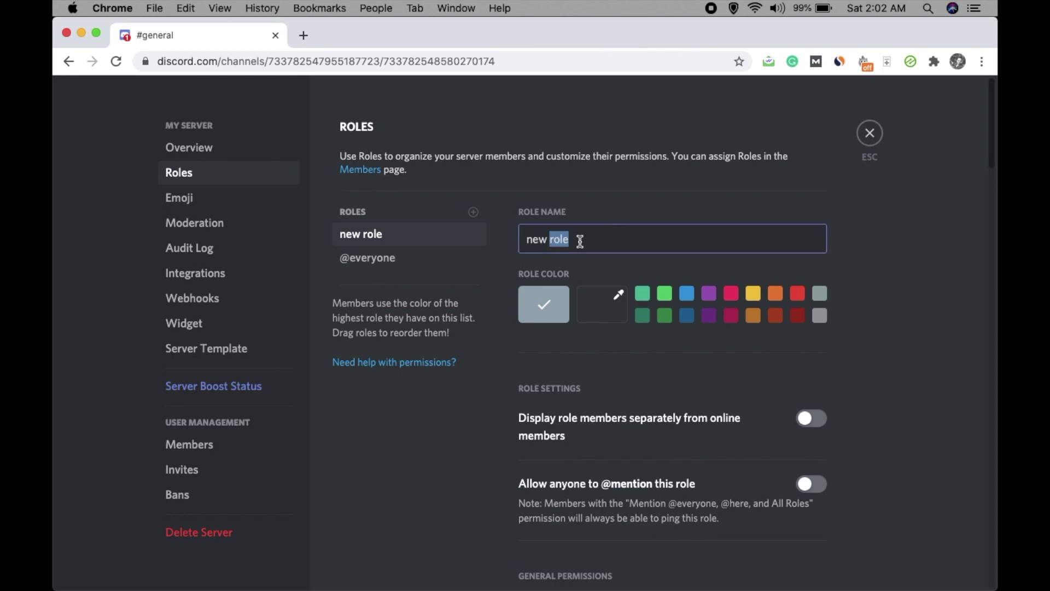
type("Admin")
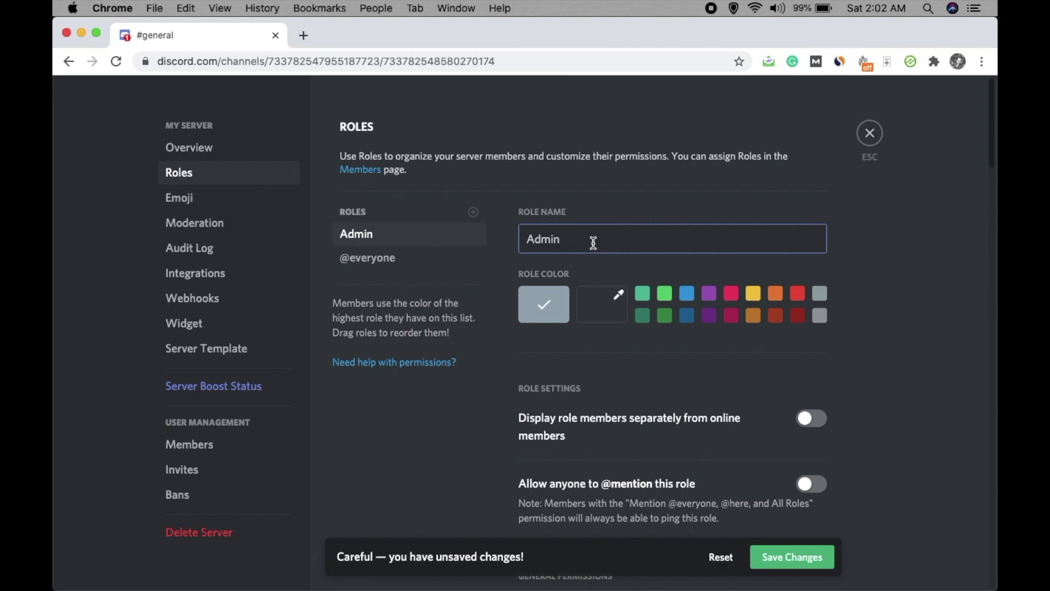
left_click(801, 322)
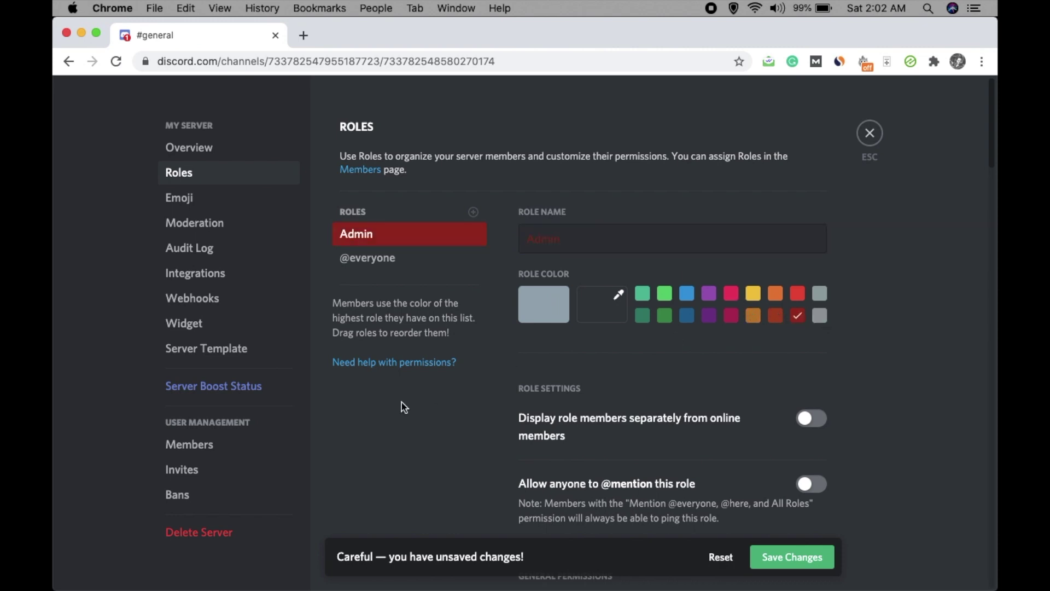
Show Admin role members separately from online members.
scroll(403, 405, "down", 3)
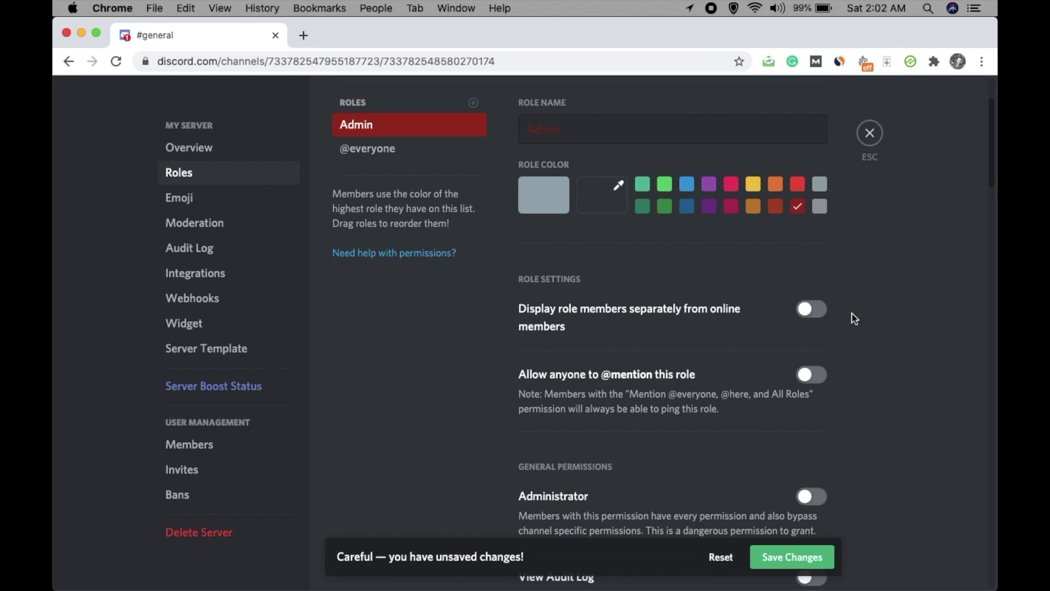
scroll(853, 320, "down", 3)
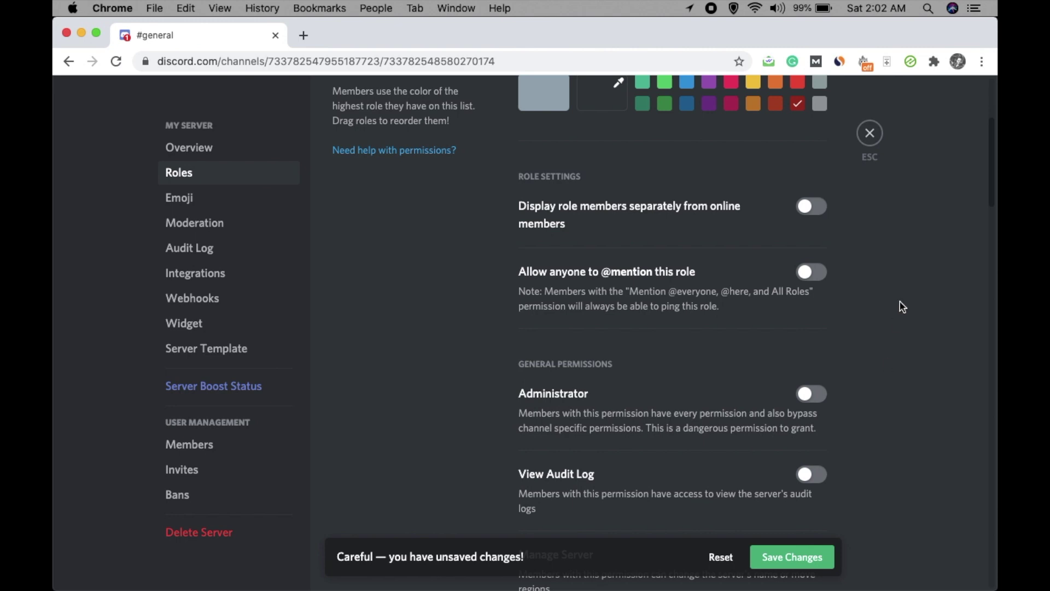
scroll(483, 234, "up", 1)
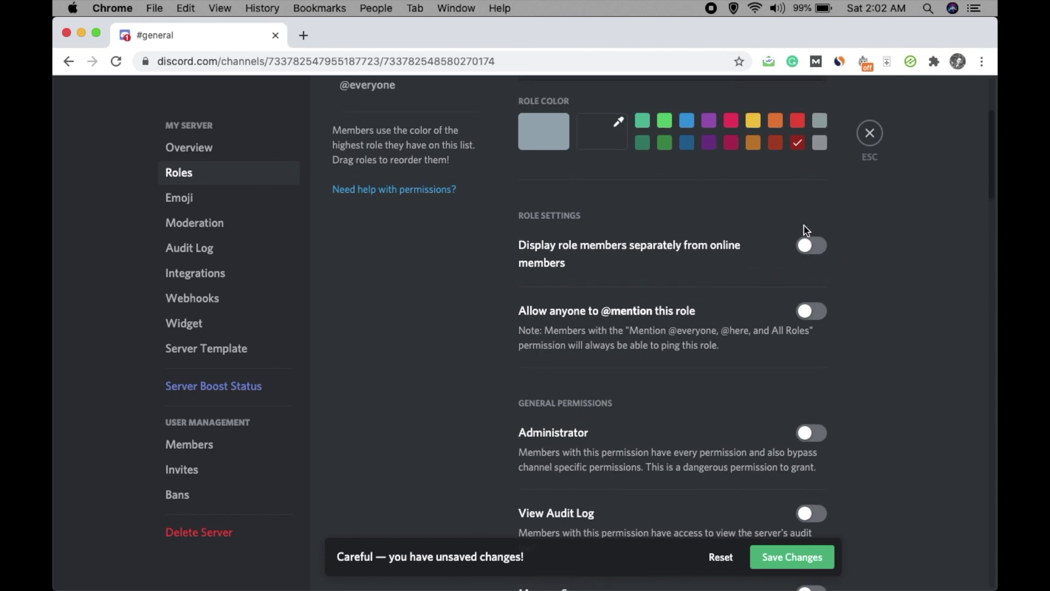
left_click(821, 249)
scroll(430, 308, "up", 2)
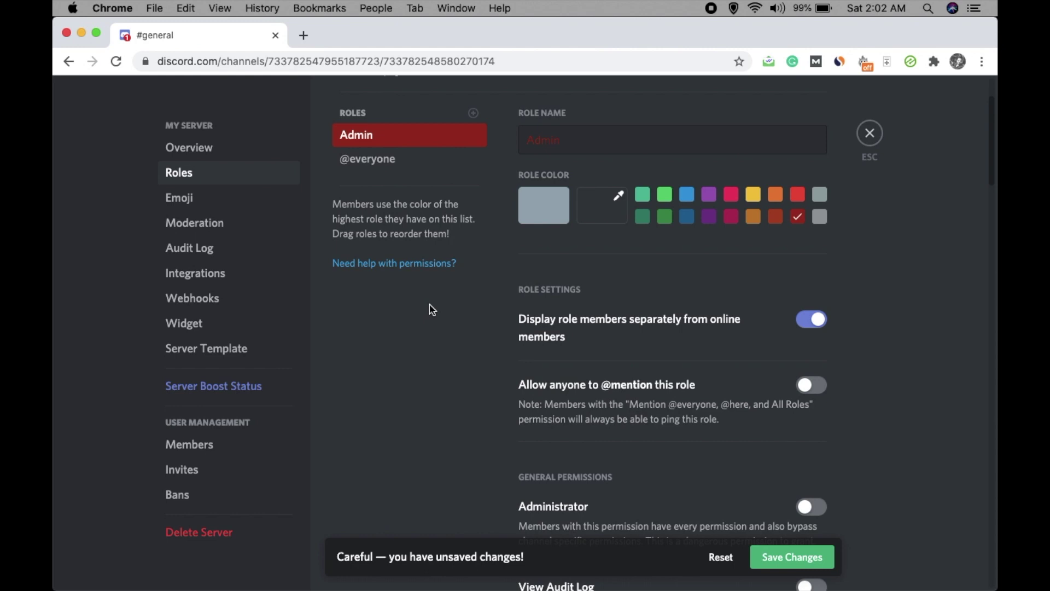
scroll(430, 310, "up", 1)
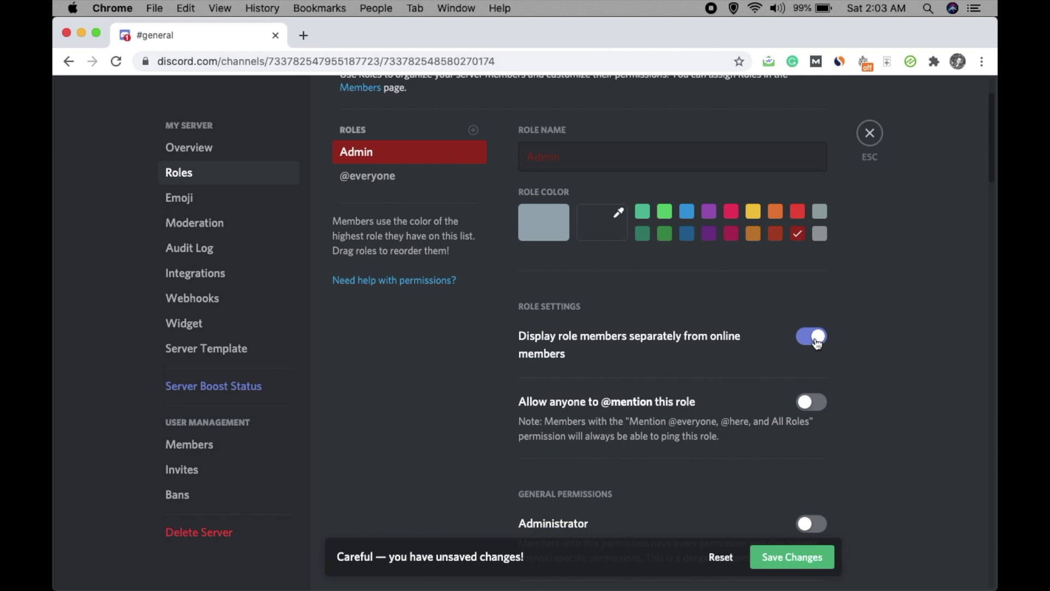
scroll(850, 342, "down", 3)
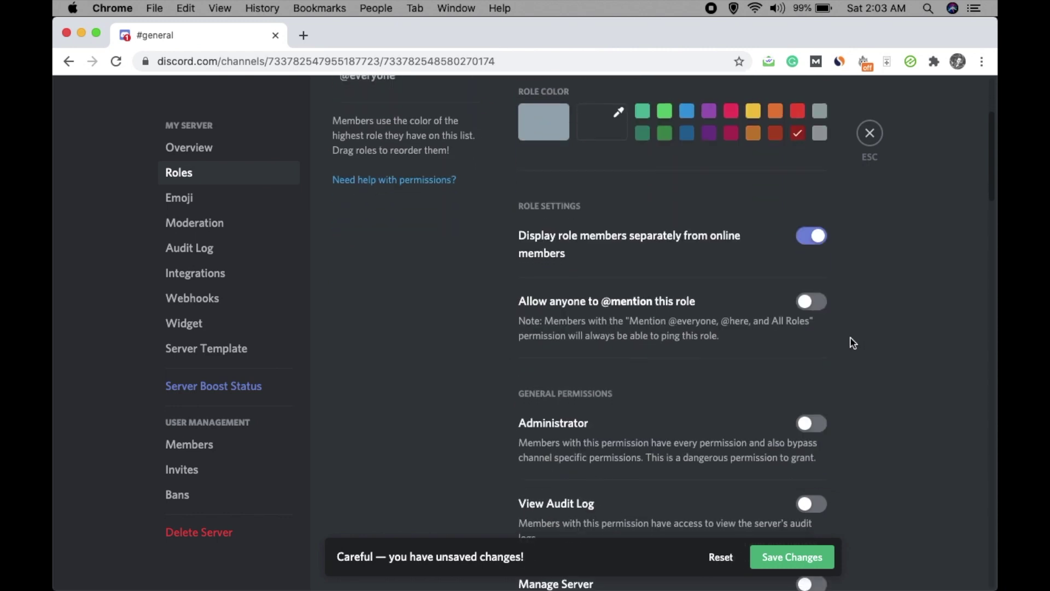
scroll(850, 342, "up", 2)
scroll(382, 351, "up", 1)
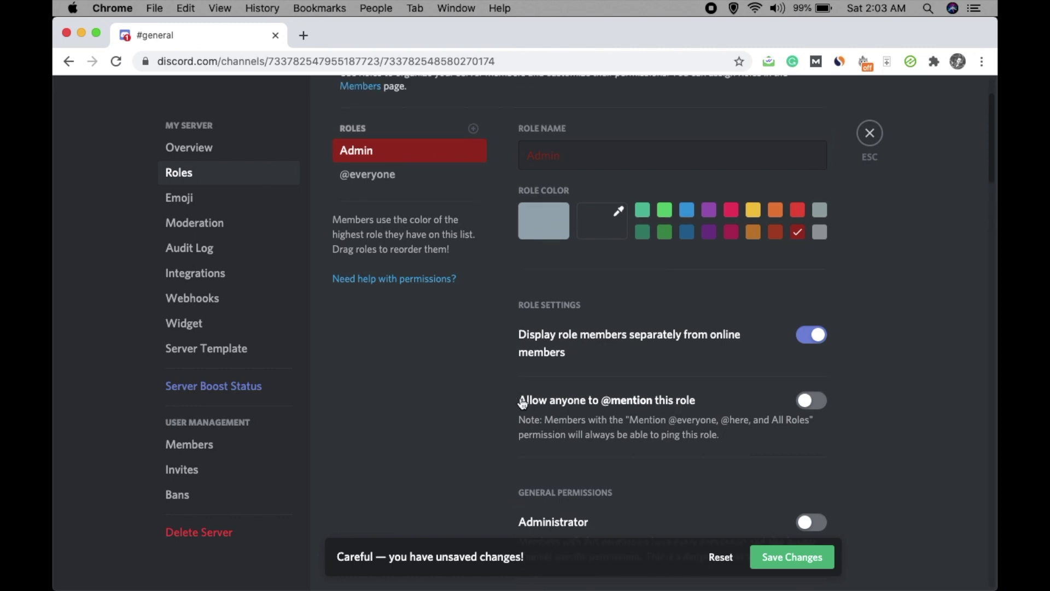
scroll(890, 423, "down", 4)
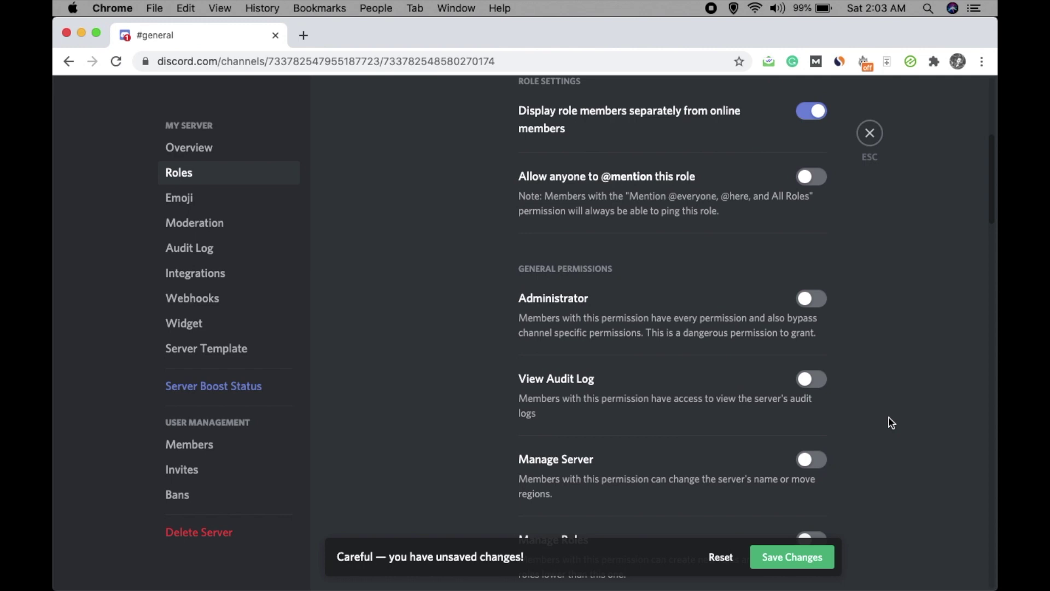
Grant Admin Administrator, View Audit Log, Manage Server, Roles, Channels, Kick and Ban permissions.
left_click(820, 303)
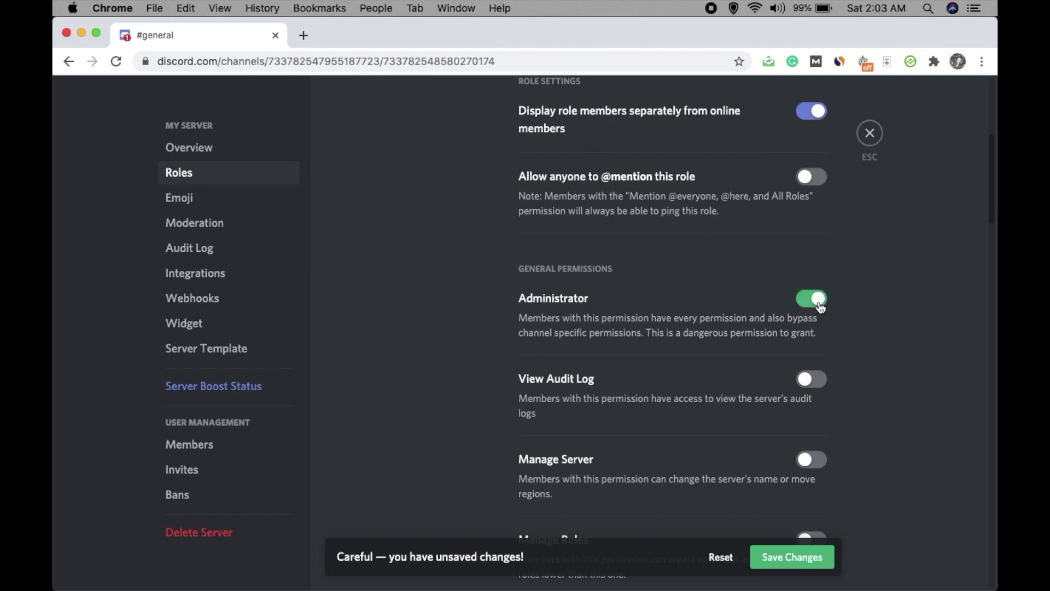
left_click(822, 382)
scroll(866, 434, "down", 2)
left_click(815, 371)
left_click(817, 447)
scroll(872, 440, "down", 2)
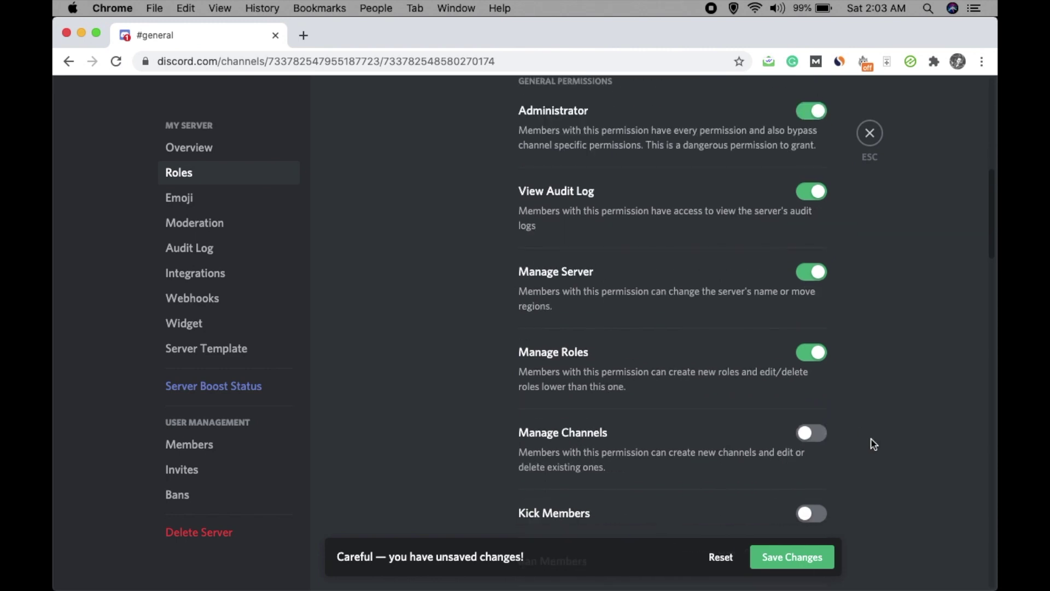
left_click(819, 408)
scroll(819, 408, "down", 2)
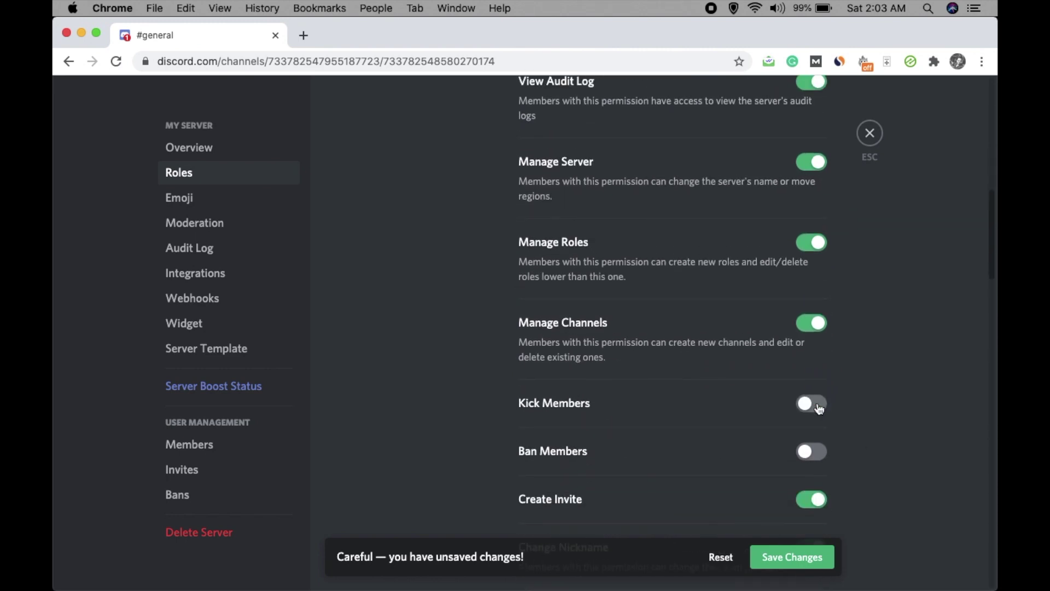
left_click(819, 408)
left_click(817, 454)
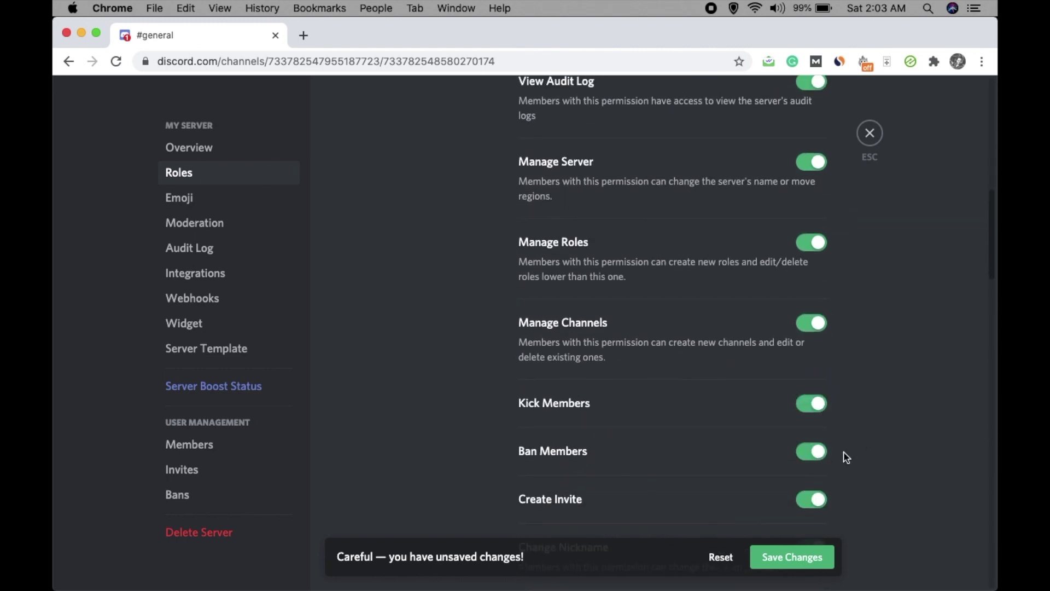
Also grant Manage Nicknames and Manage Emojis, save Admin, and add a second new role.
scroll(881, 457, "down", 3)
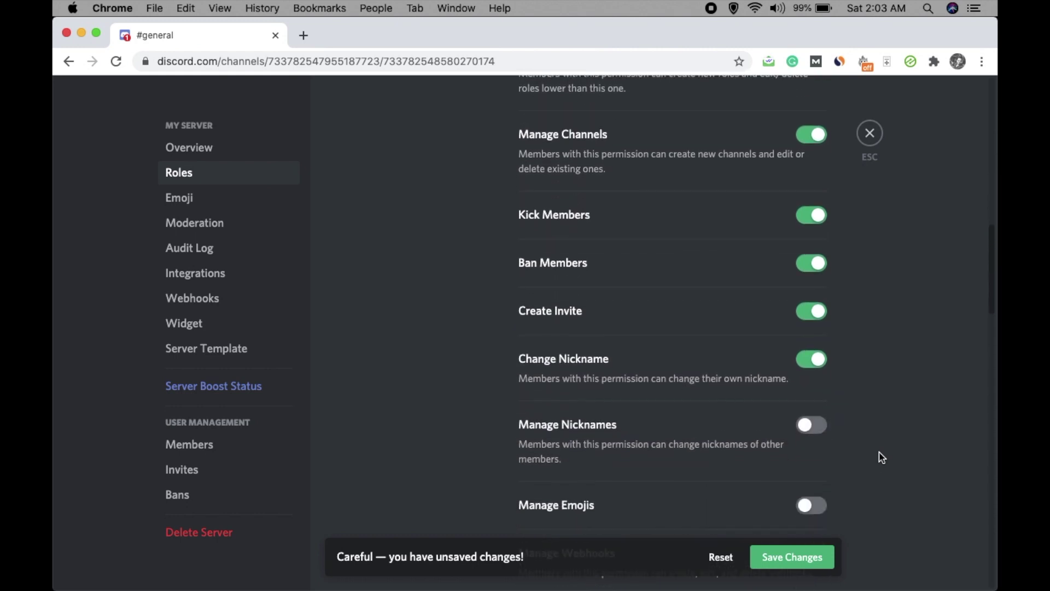
left_click(829, 432)
left_click(821, 510)
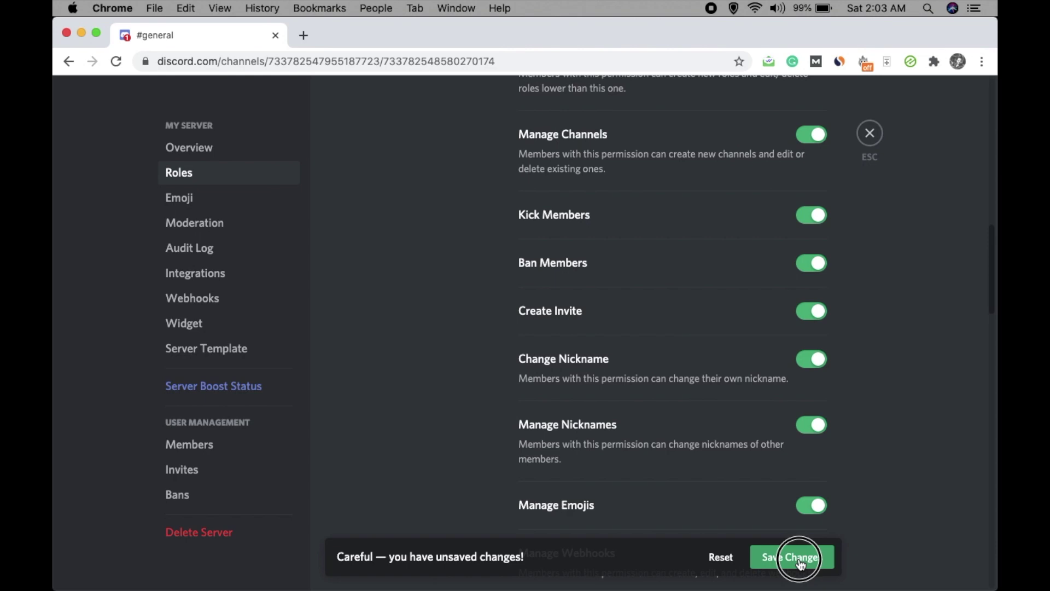
left_click(767, 549)
scroll(344, 257, "up", 12)
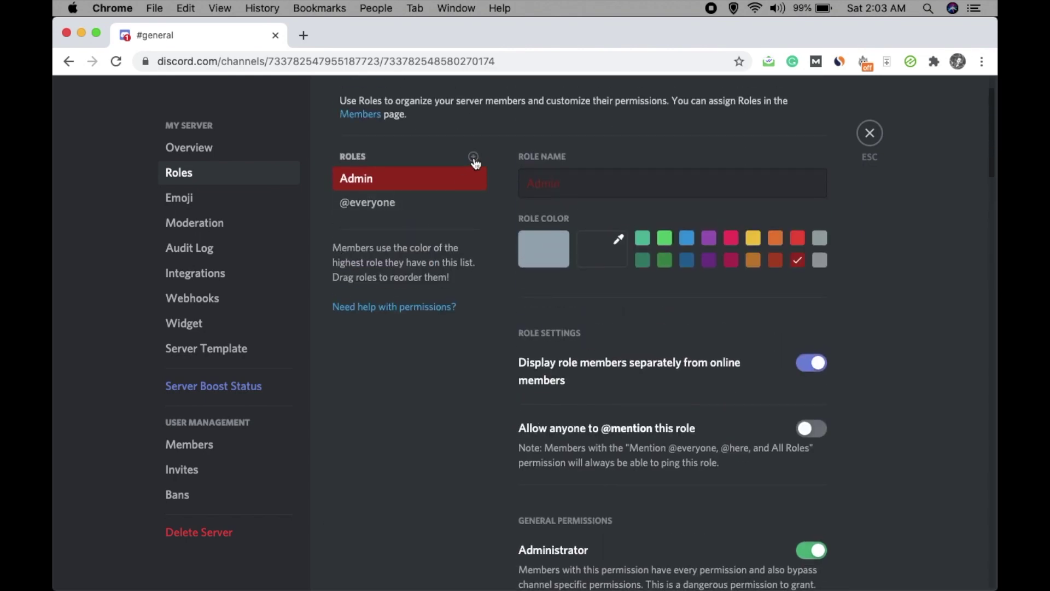
left_click(474, 157)
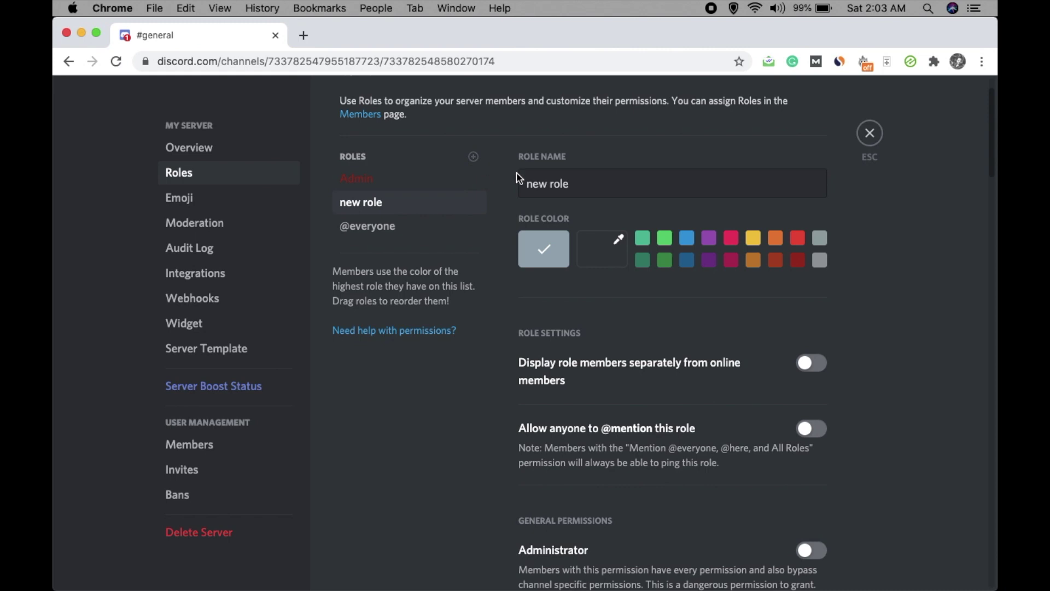
Name the new role Moderator, colour it green, display it separately and make it mentionable.
triple_click(569, 185)
type("Modera")
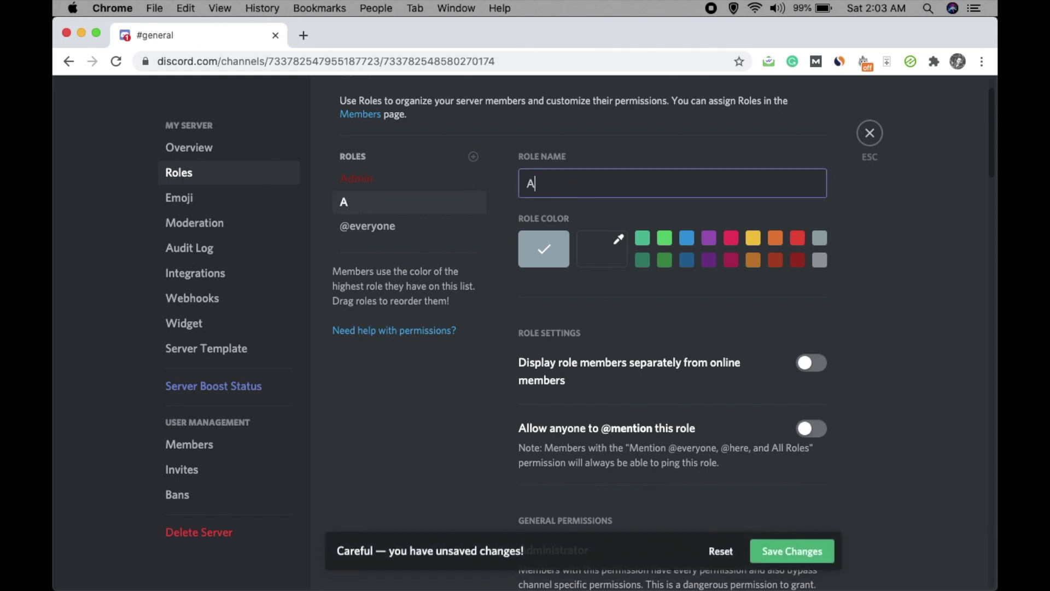
type("tor")
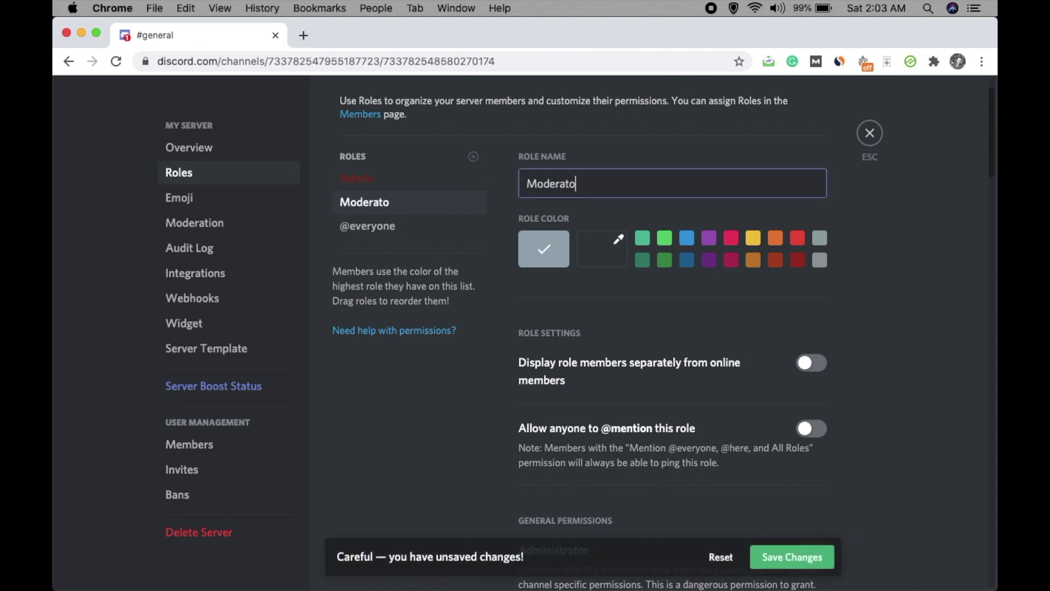
left_click(688, 241)
left_click(669, 245)
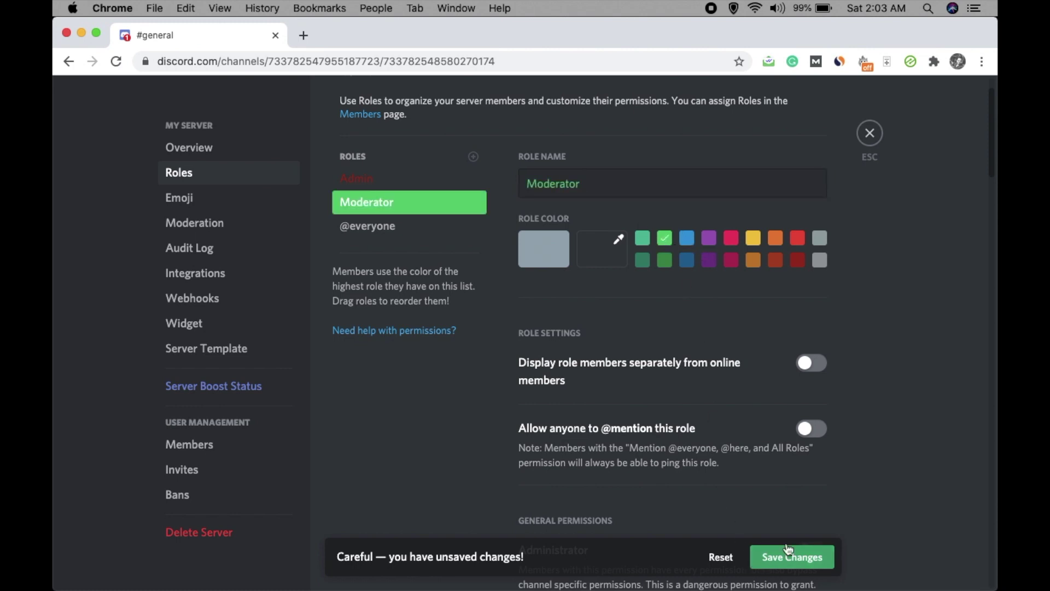
scroll(887, 386, "down", 2)
left_click(819, 299)
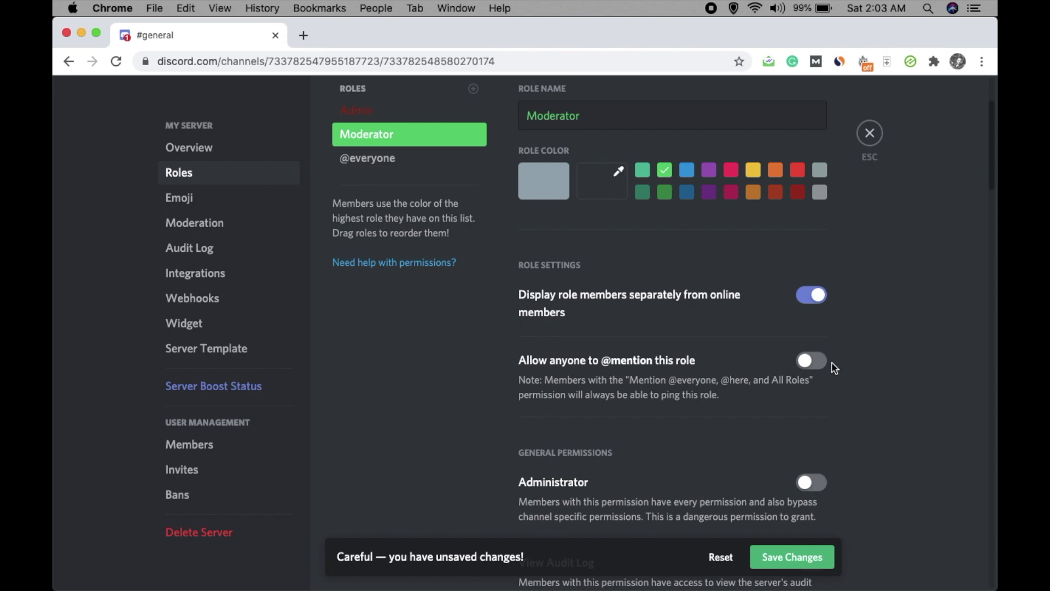
left_click(810, 360)
Allow Moderator to kick, ban, manage nicknames and manage emojis, then save the role.
scroll(853, 399, "down", 3)
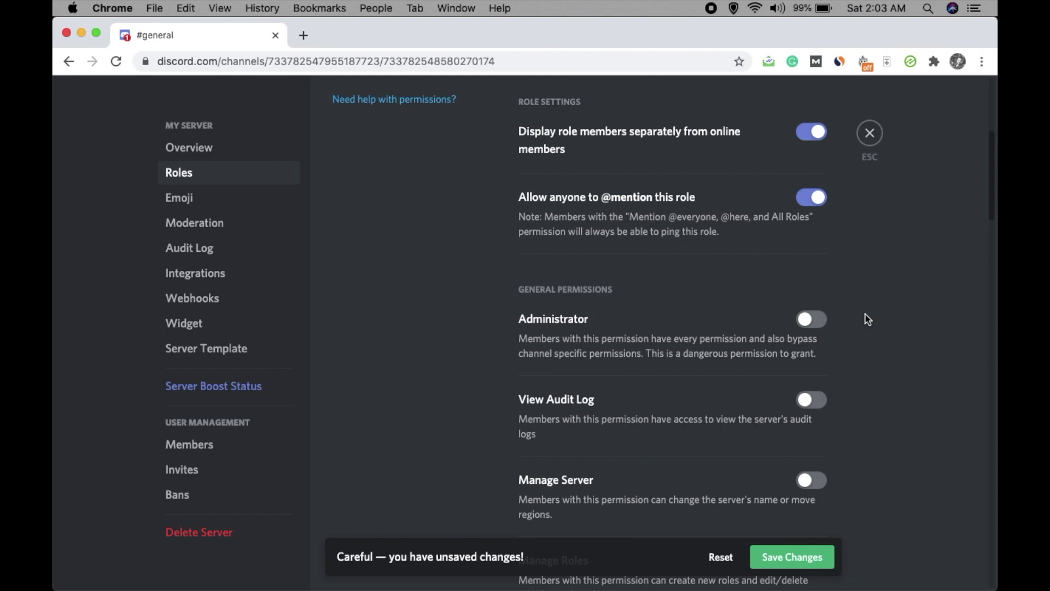
scroll(868, 320, "down", 1)
scroll(868, 320, "down", 5)
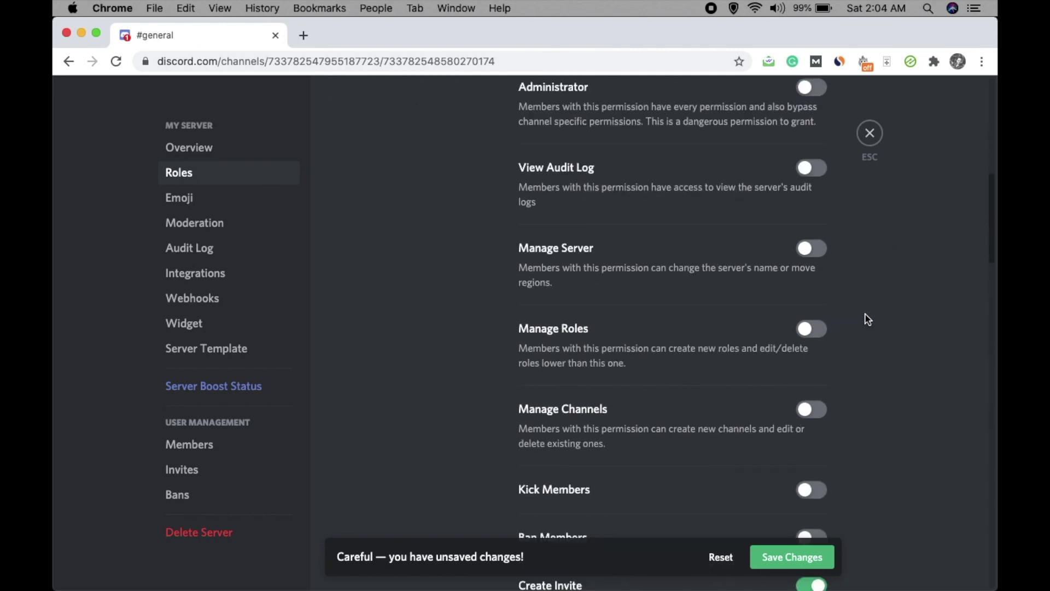
scroll(868, 319, "down", 2)
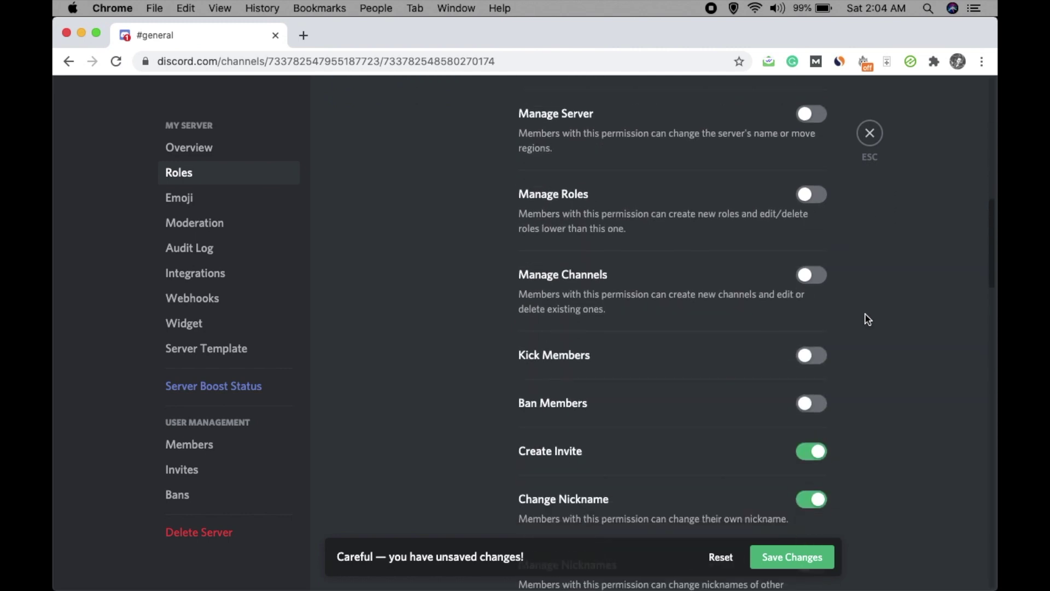
scroll(869, 319, "down", 1)
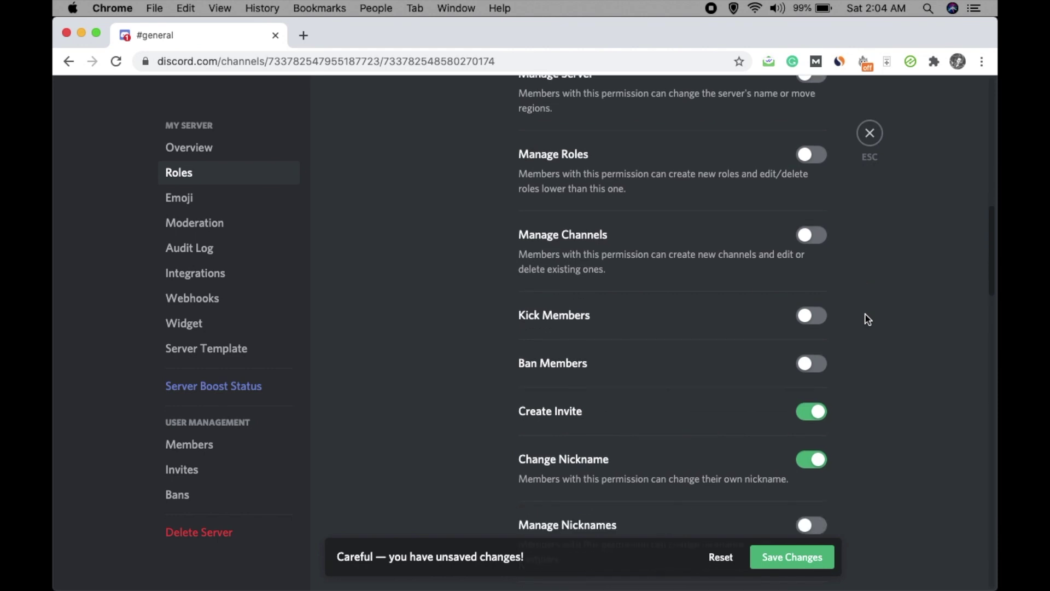
scroll(868, 319, "down", 1)
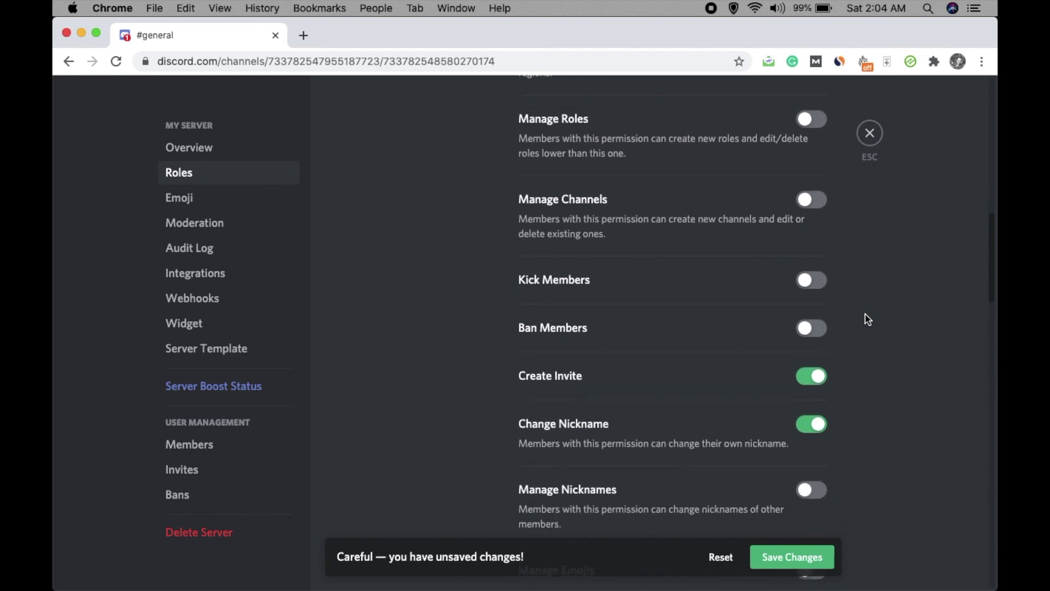
left_click(821, 280)
left_click(819, 329)
scroll(860, 405, "down", 2)
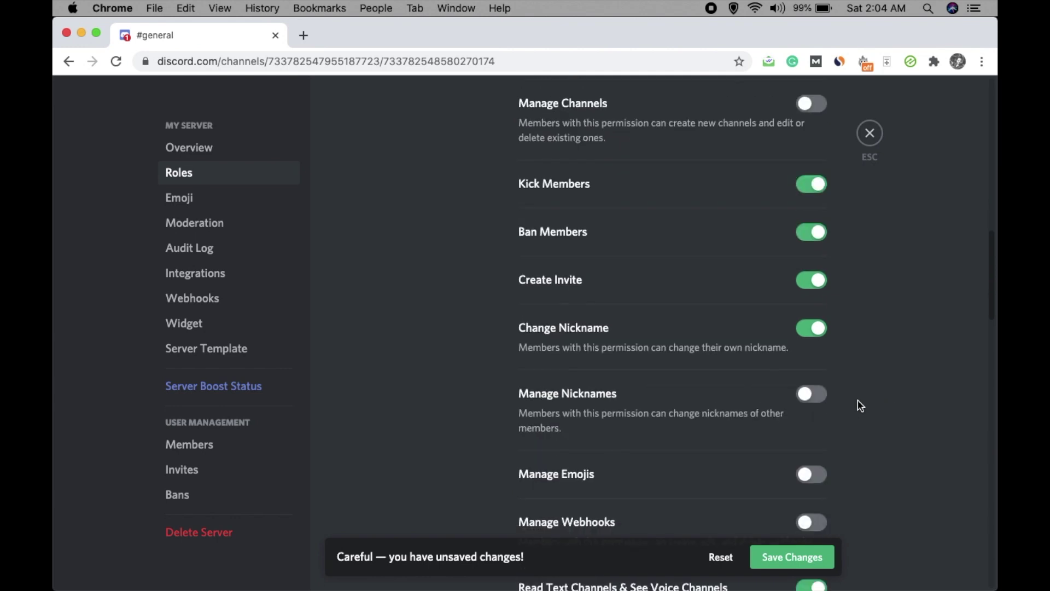
left_click(815, 393)
scroll(848, 415, "down", 3)
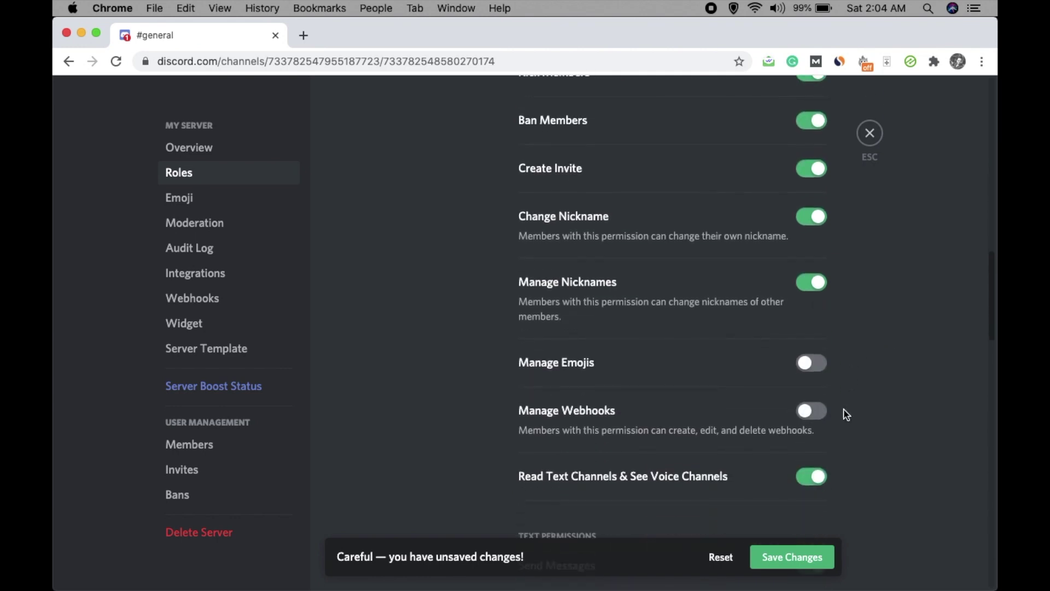
left_click(822, 364)
scroll(437, 389, "down", 7)
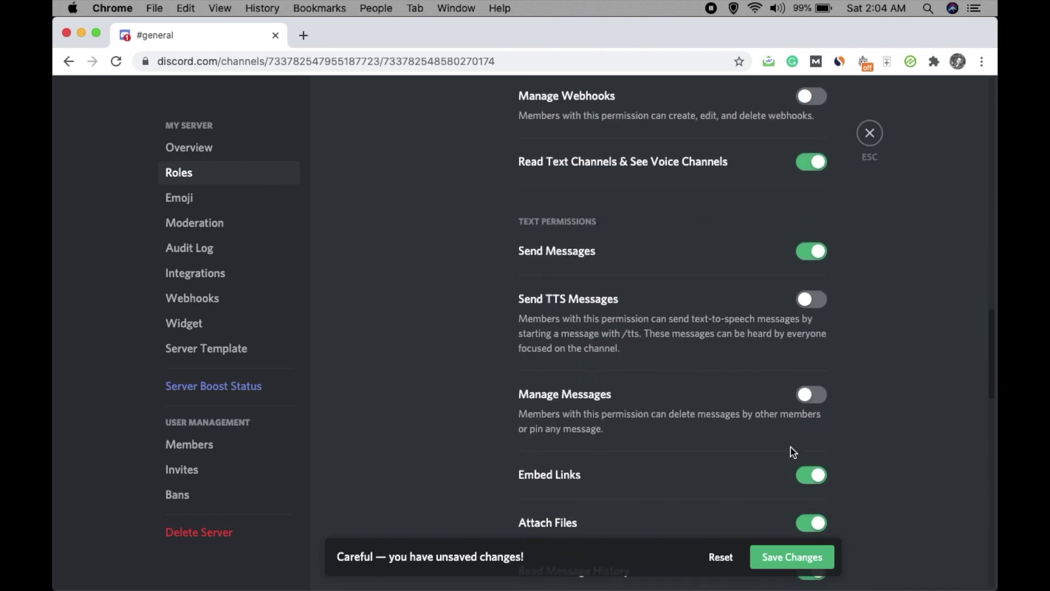
scroll(889, 494, "down", 2)
left_click(782, 568)
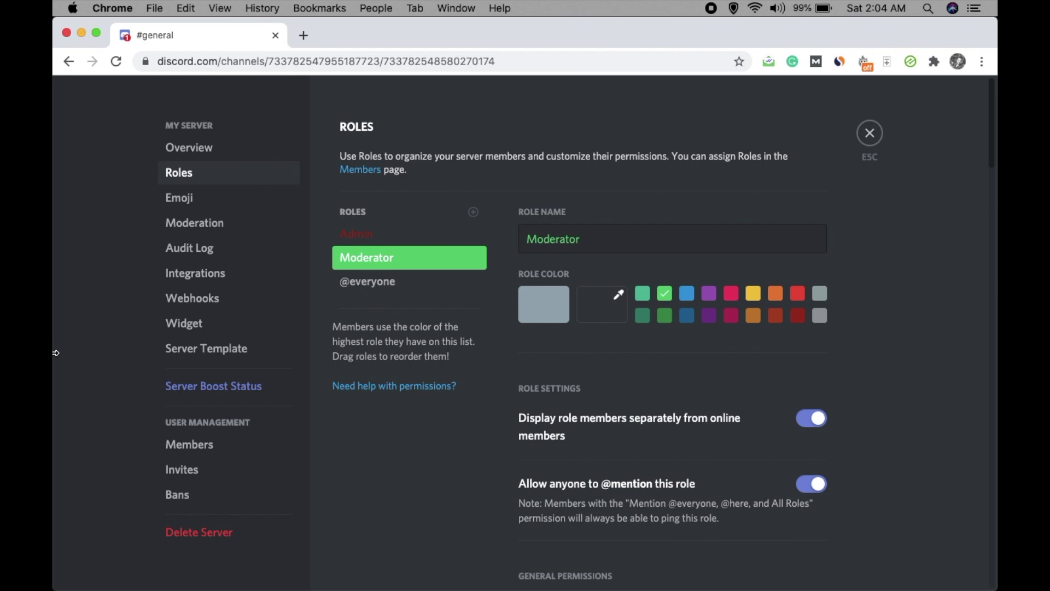
Go to the Server Emoji page in server settings.
scroll(866, 432, "down", 3)
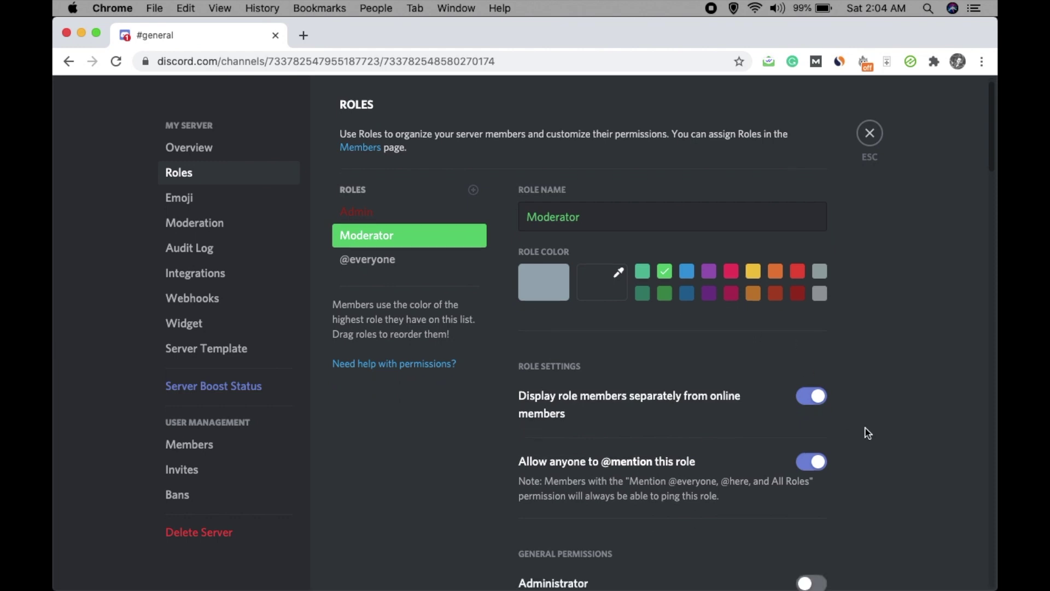
scroll(866, 432, "up", 3)
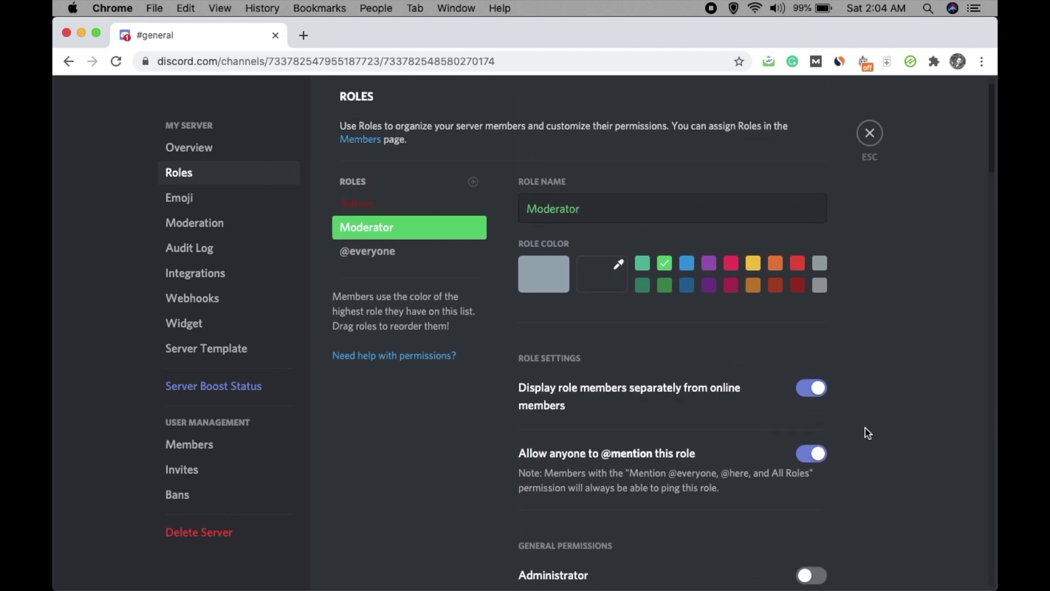
left_click(191, 206)
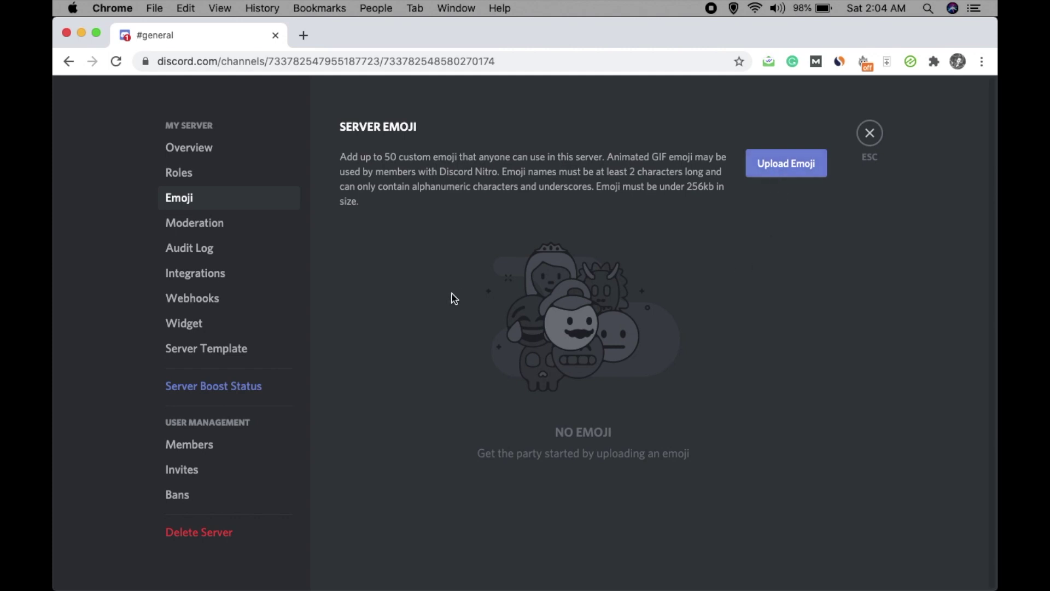
Open the Moderation page, where the verification level is None (Unrestricted).
left_click(192, 225)
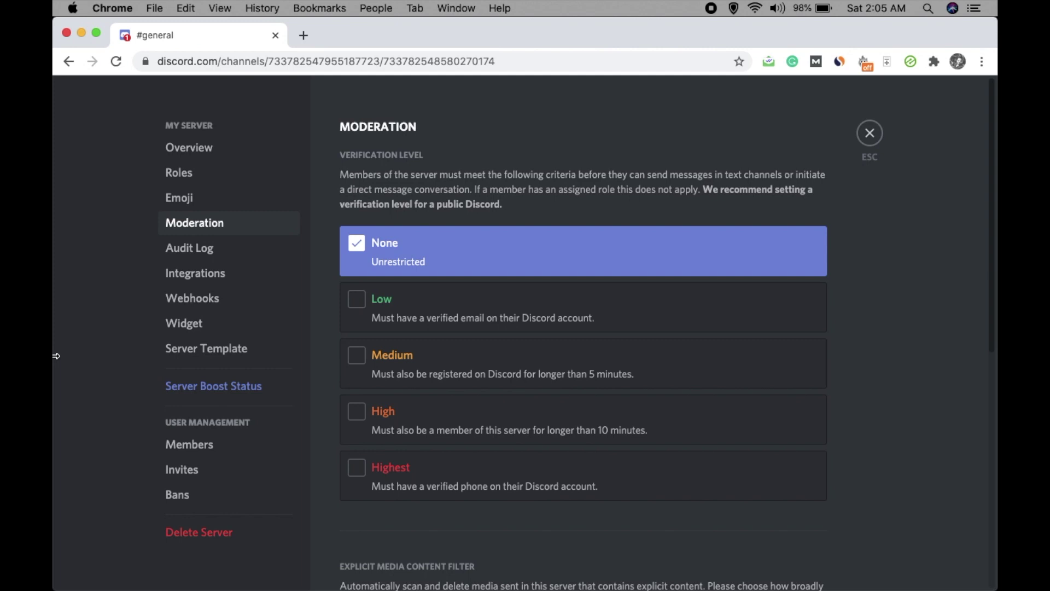
Set the verification level to Medium, save it, and view the Audit Log.
left_click(360, 362)
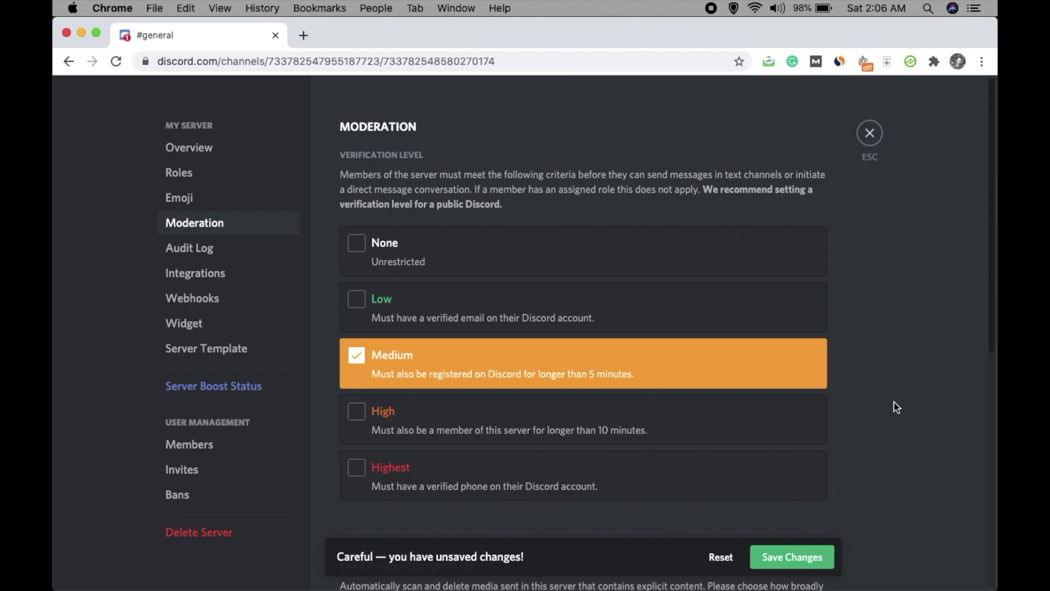
left_click(806, 558)
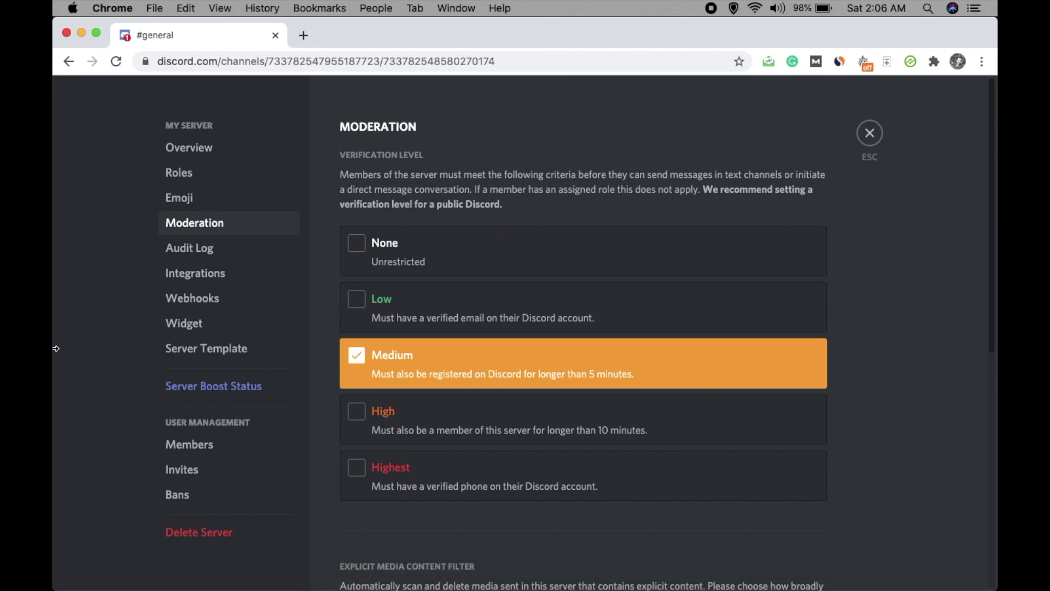
left_click(186, 252)
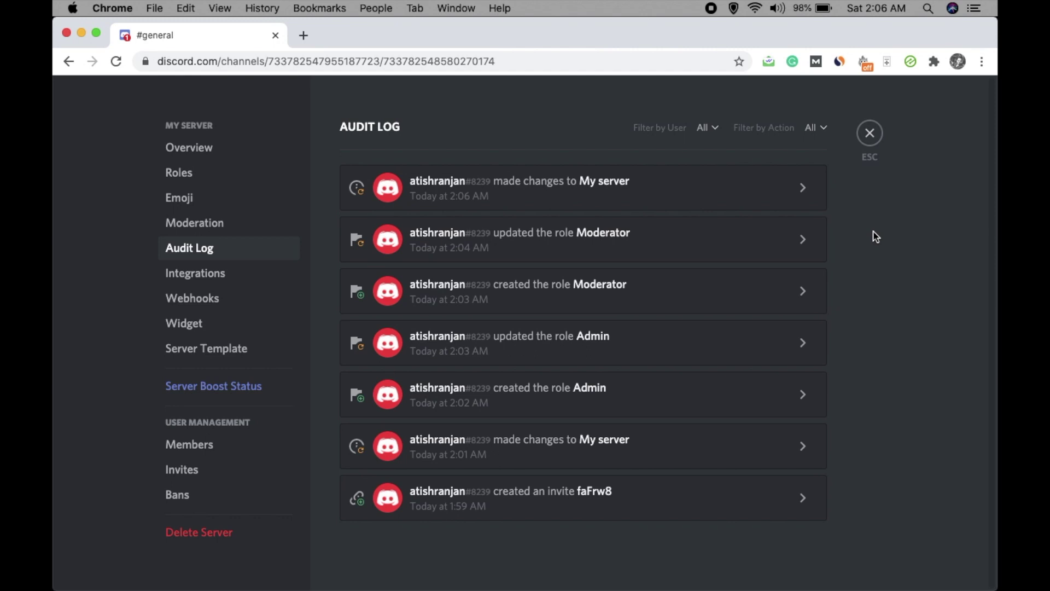
Check the empty Integrations page, then view the Webhooks page with no webhooks.
left_click(189, 278)
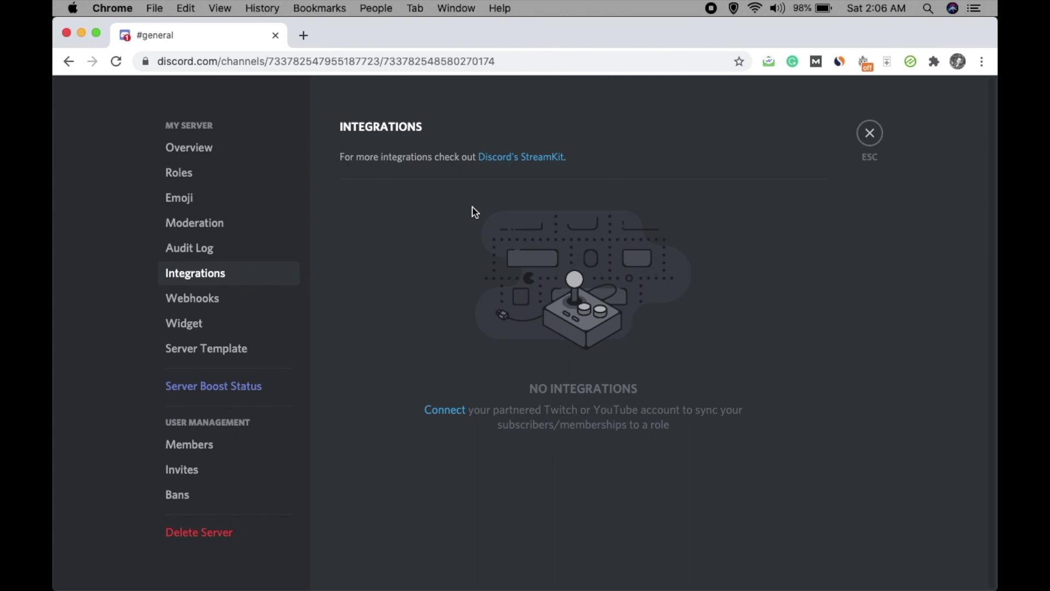
left_click(192, 298)
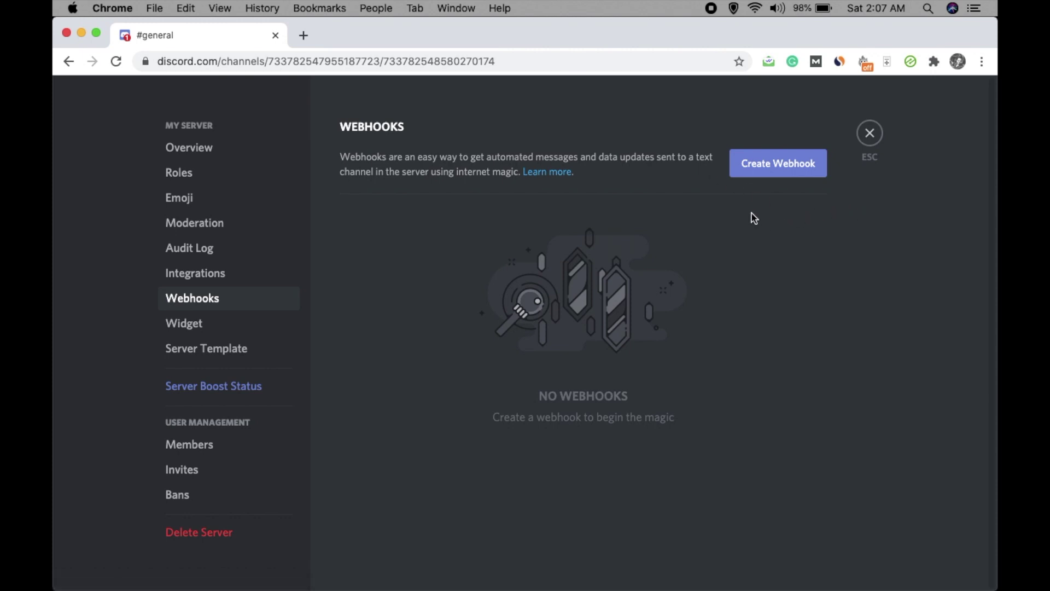
Create the Spidey Bot webhook for #general, select its URL, and save it.
left_click(776, 164)
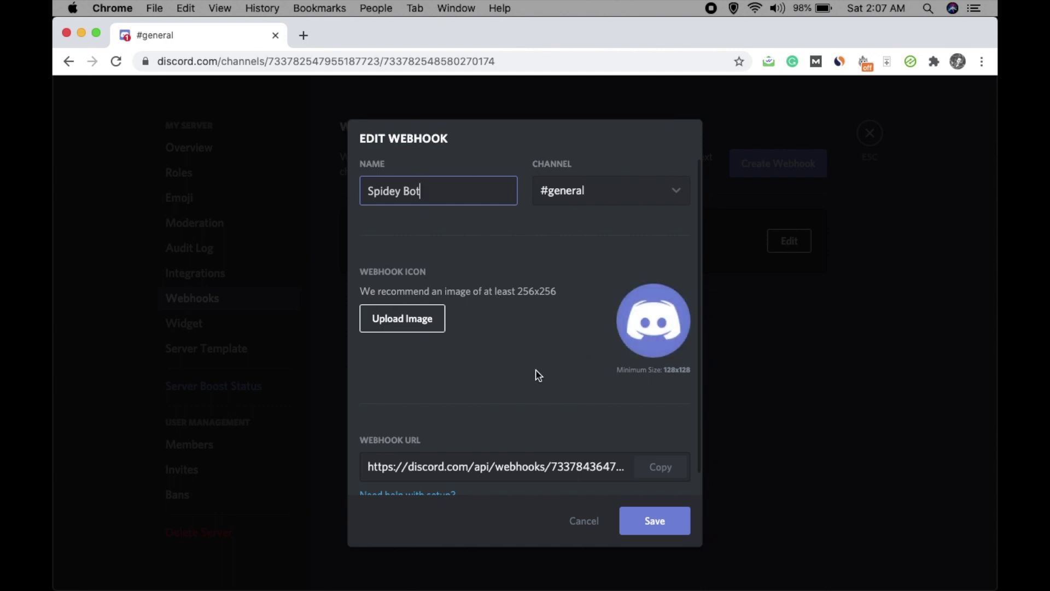
scroll(537, 375, "down", 1)
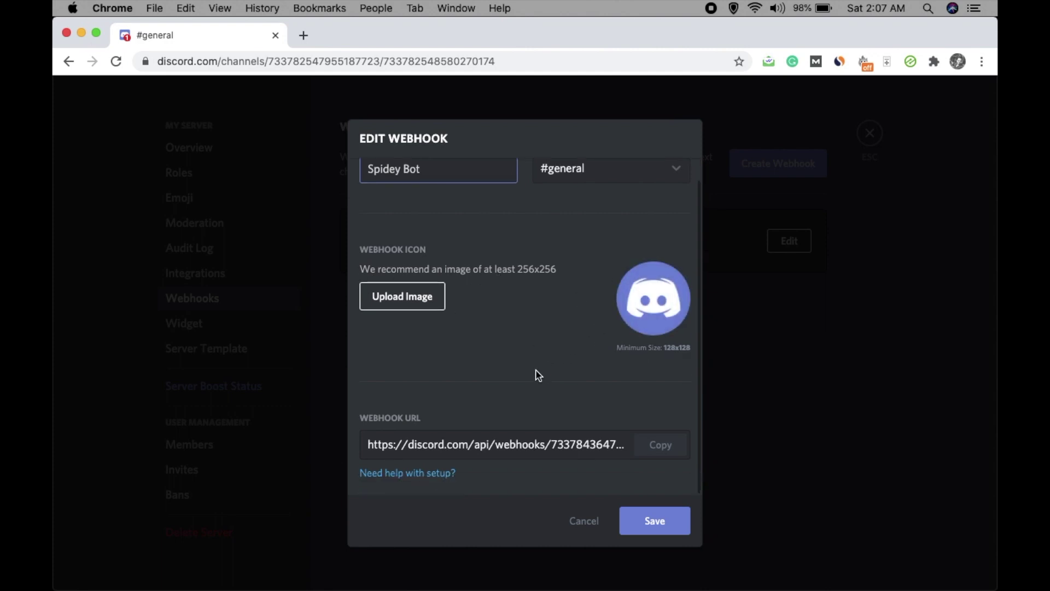
left_click(396, 443)
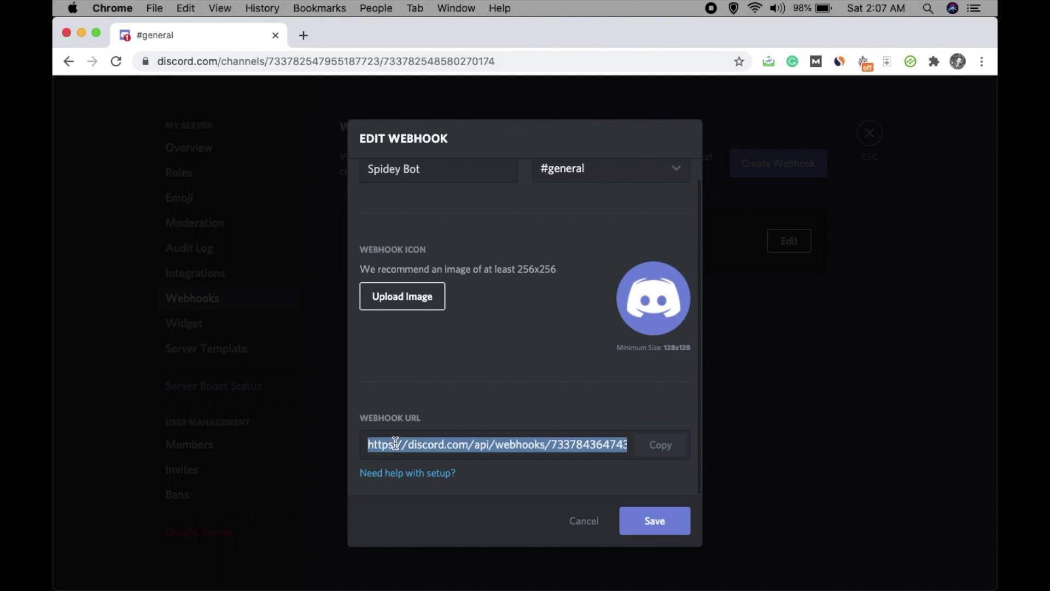
left_click(668, 523)
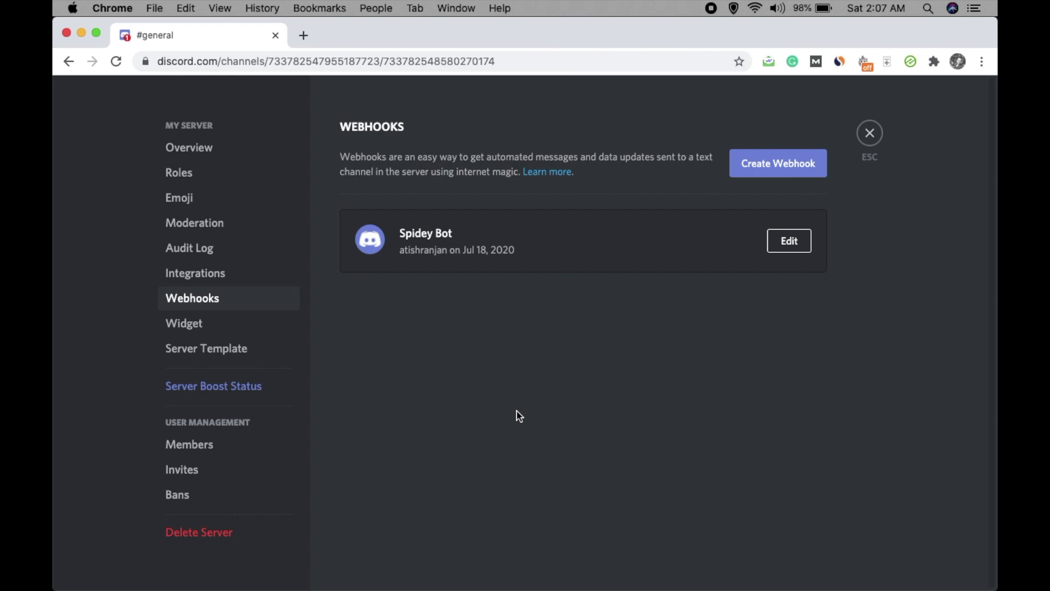
Set the server widget's invite channel to Text Channels.
left_click(175, 330)
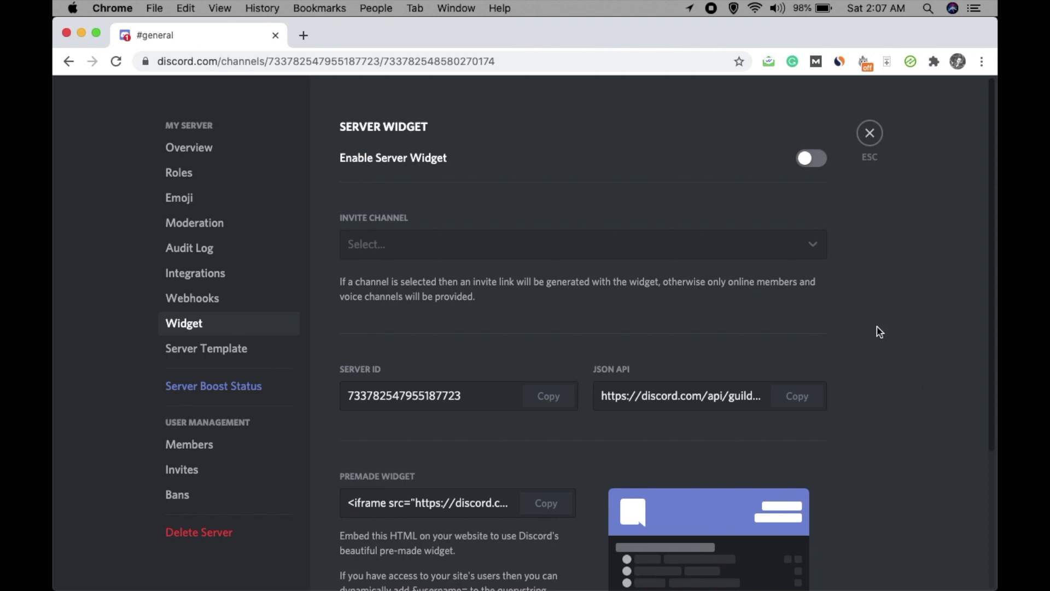
scroll(878, 331, "down", 5)
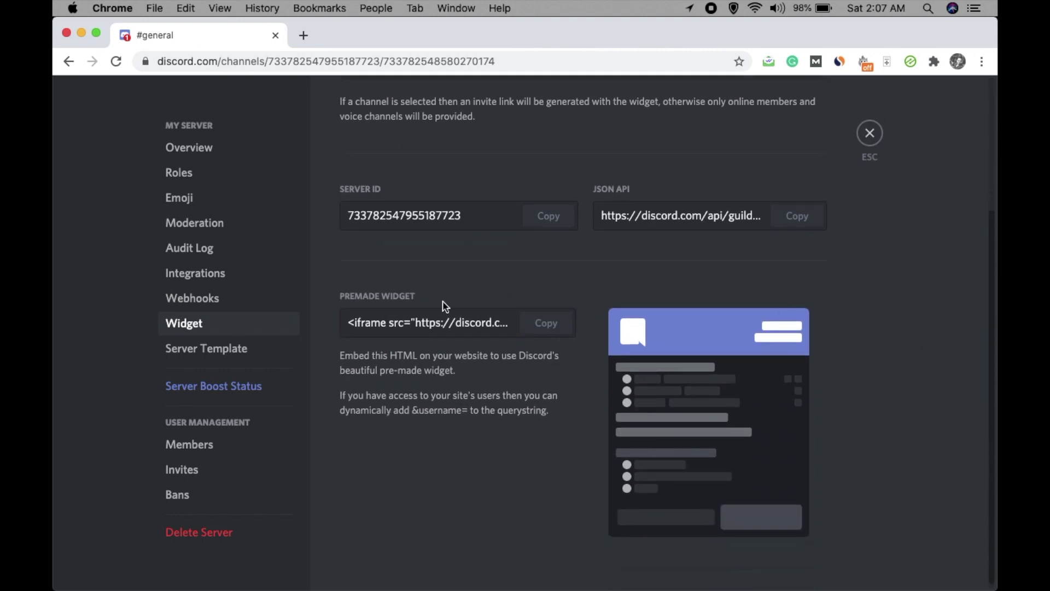
scroll(504, 199, "up", 3)
left_click(506, 184)
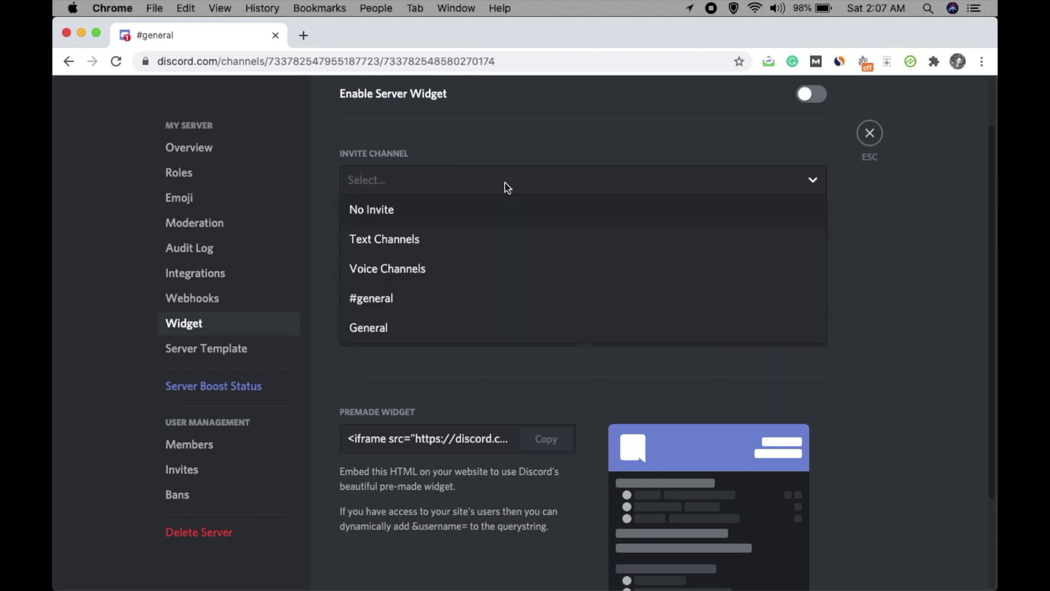
left_click(438, 239)
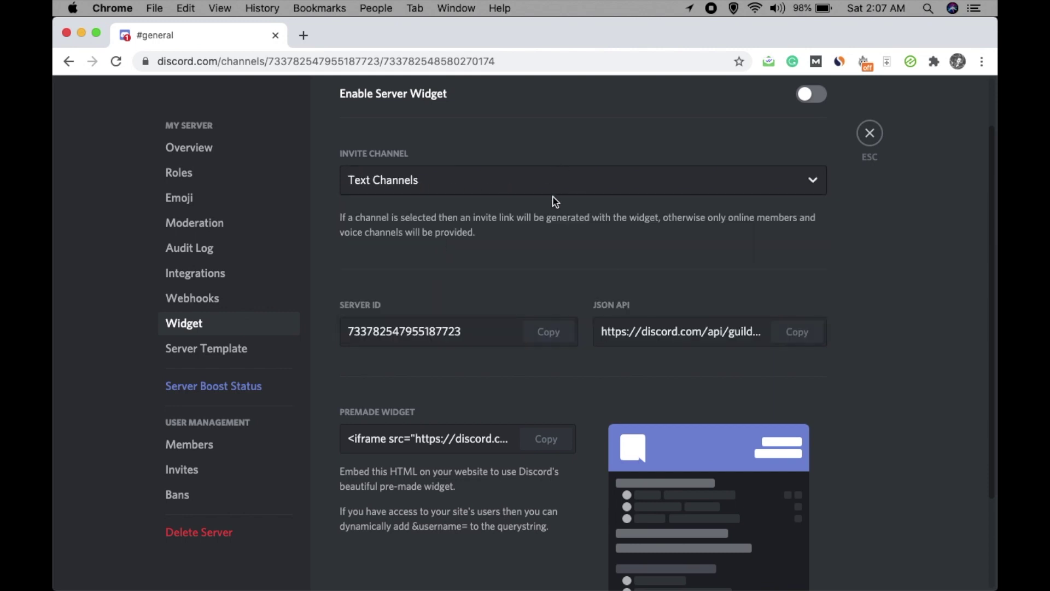
Select the full Premade Widget embed code, then view the Server Template page.
scroll(995, 413, "down", 3)
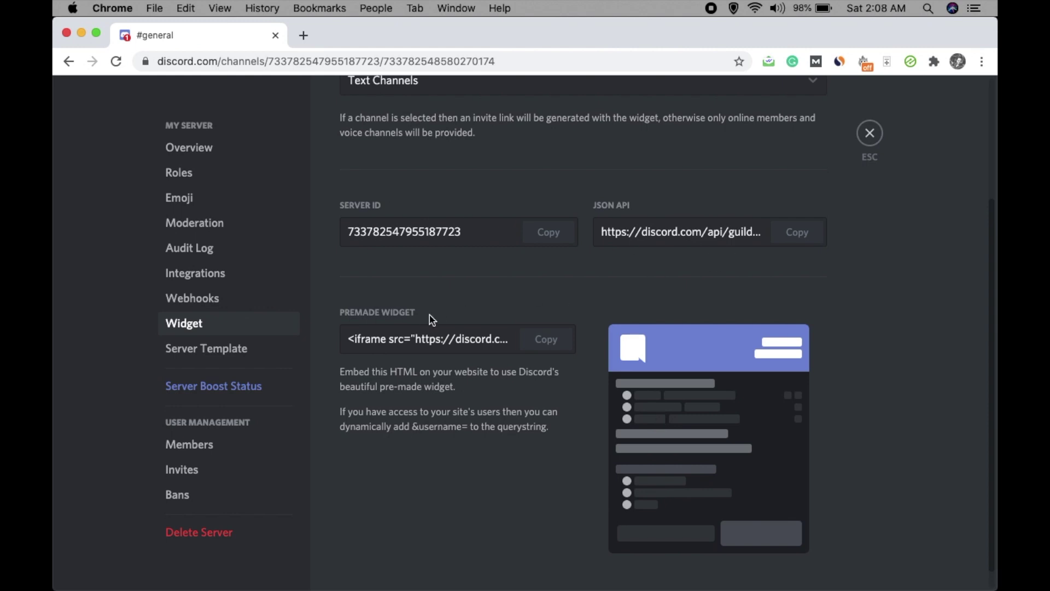
left_click(348, 340)
left_click_drag(347, 340, 517, 342)
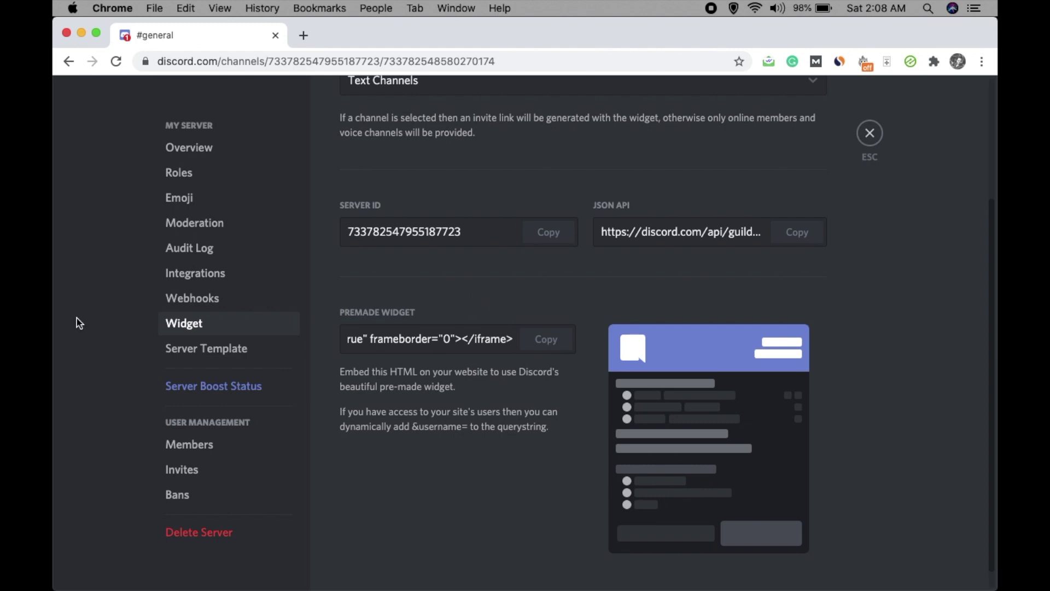
left_click(160, 353)
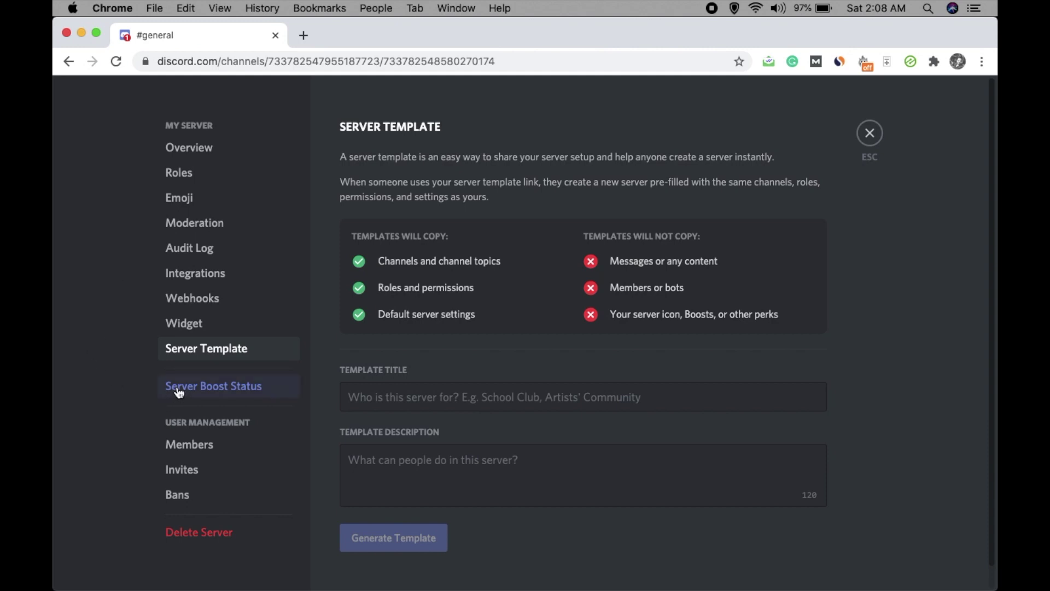
Review the Members, Invites, Bans and Server Boost Status pages, then close server settings.
left_click(178, 446)
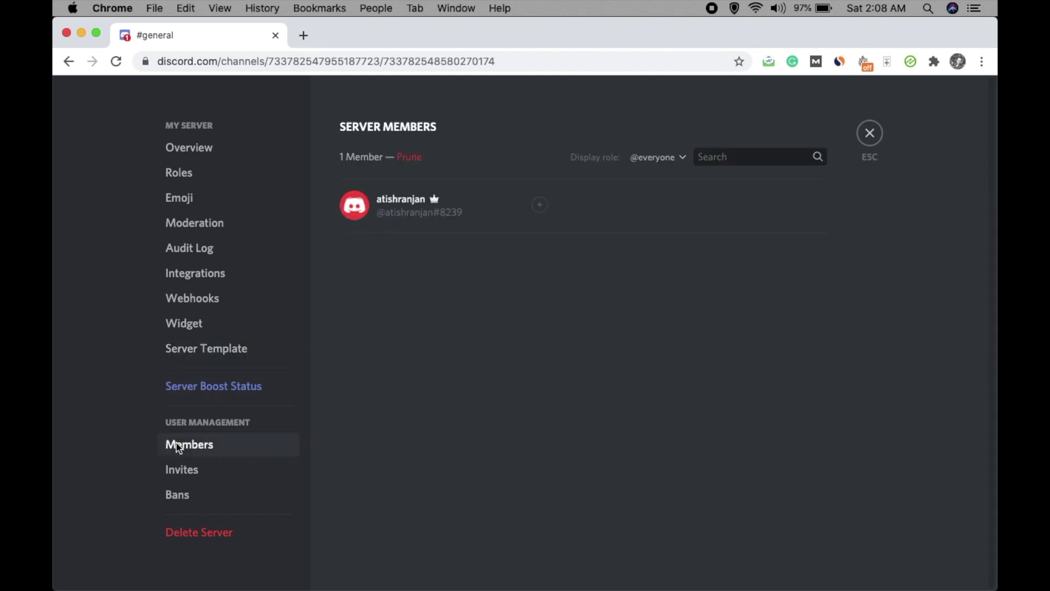
left_click(168, 476)
left_click(181, 497)
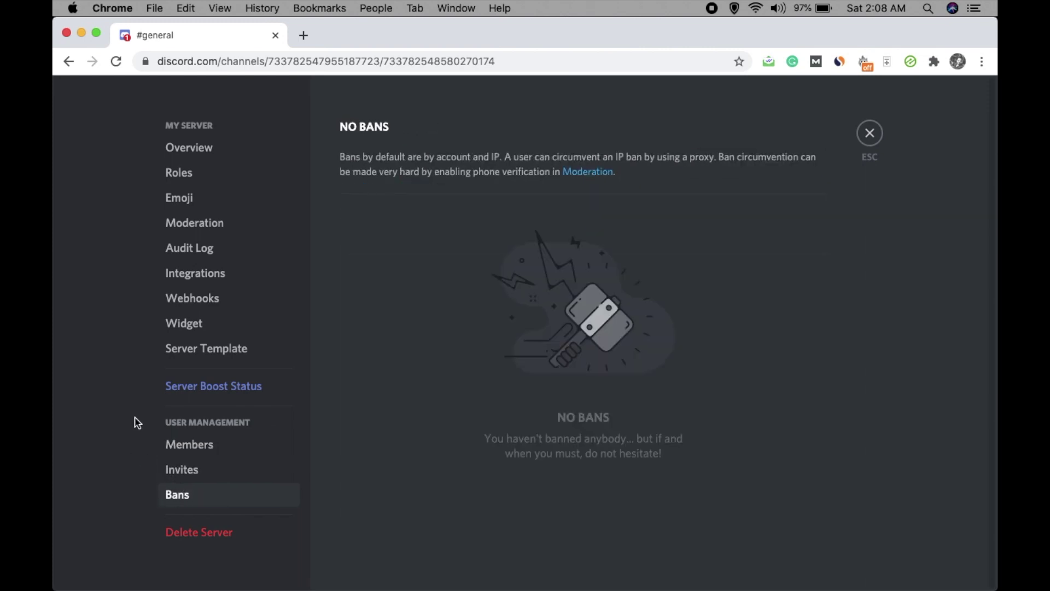
left_click(204, 448)
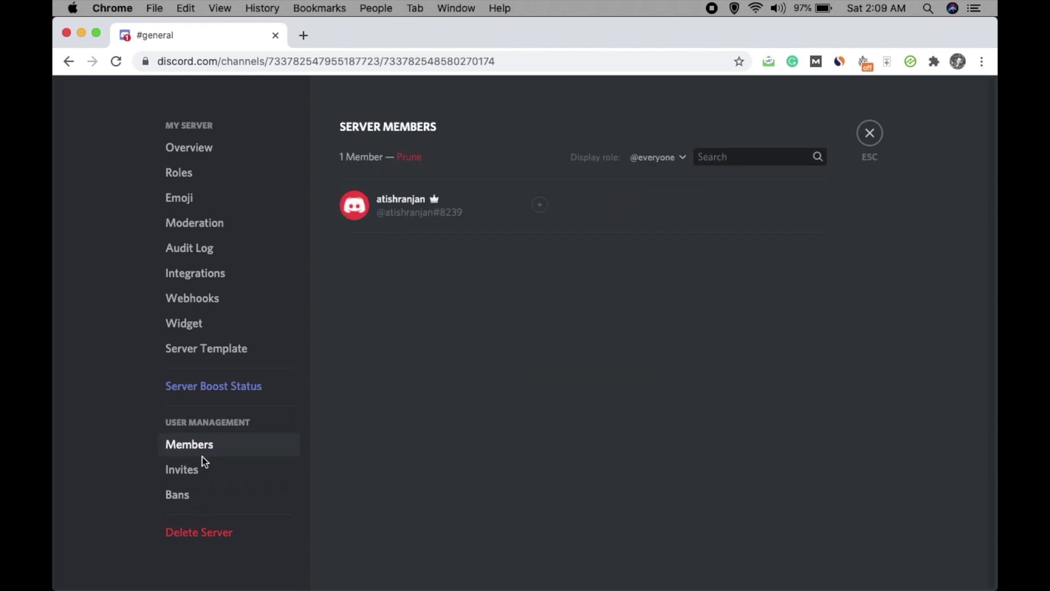
left_click(199, 473)
left_click(197, 496)
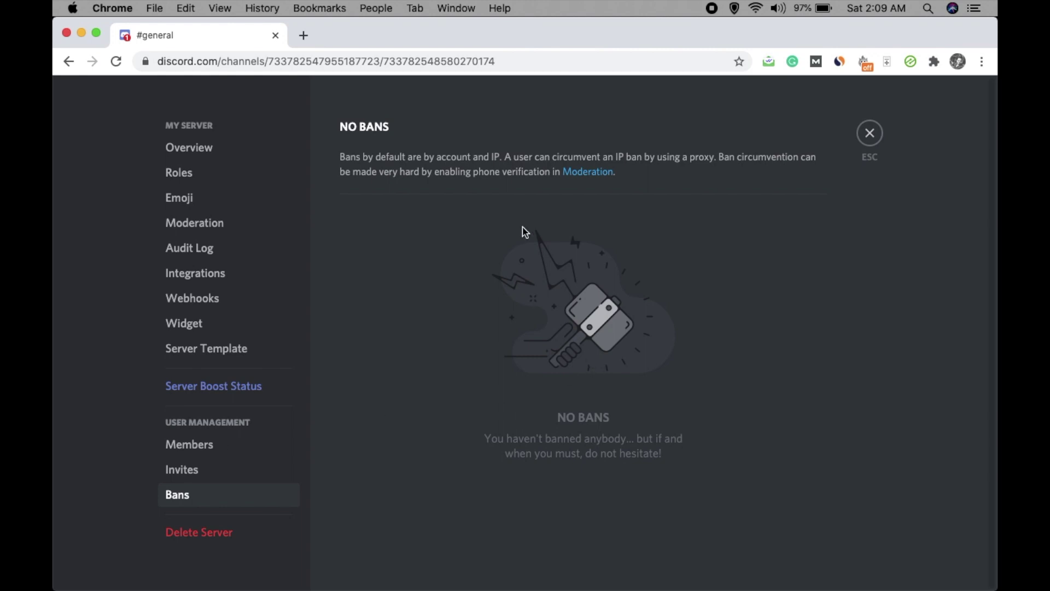
left_click(225, 386)
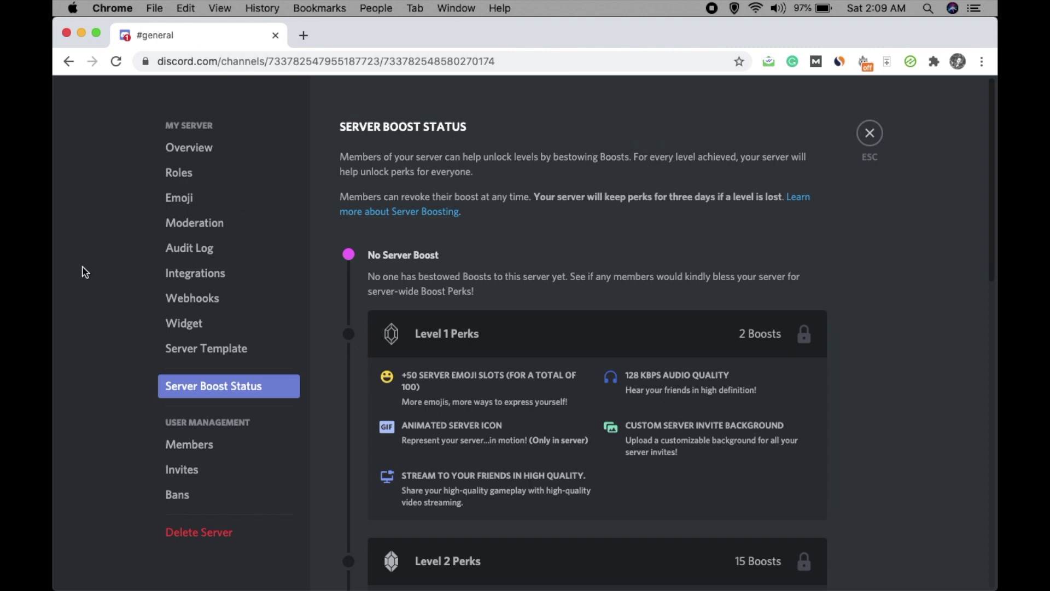
left_click(870, 133)
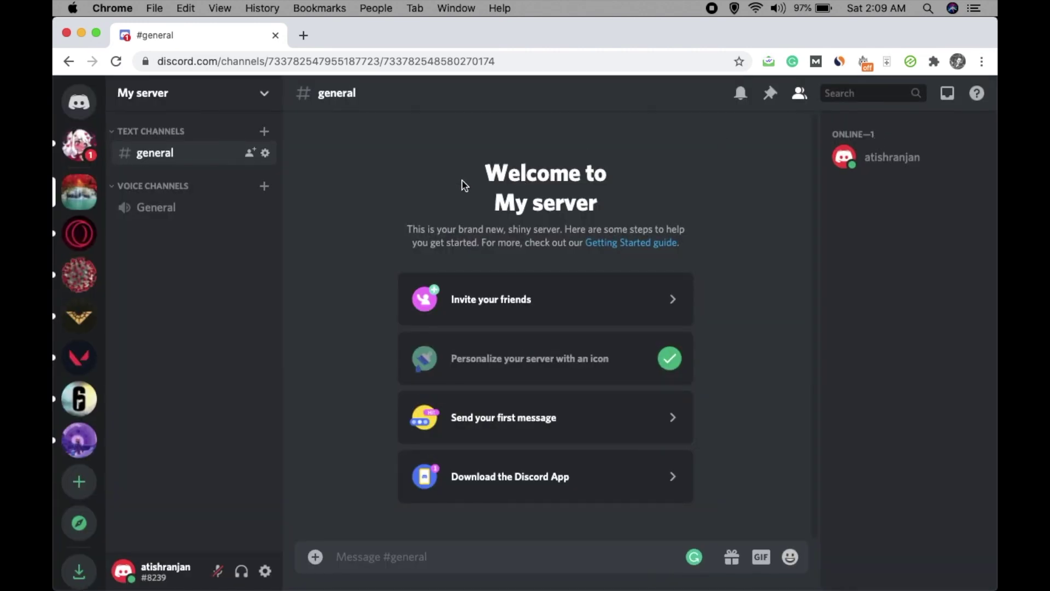
Create the fun-chat text channel under Text Channels after cancelling a first attempt.
left_click(265, 93)
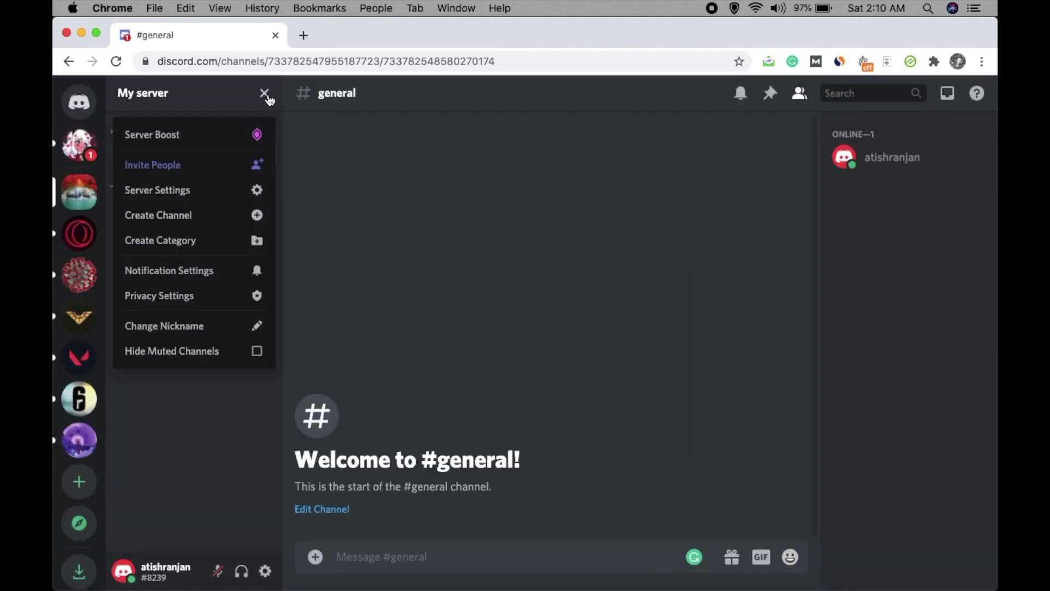
left_click(201, 215)
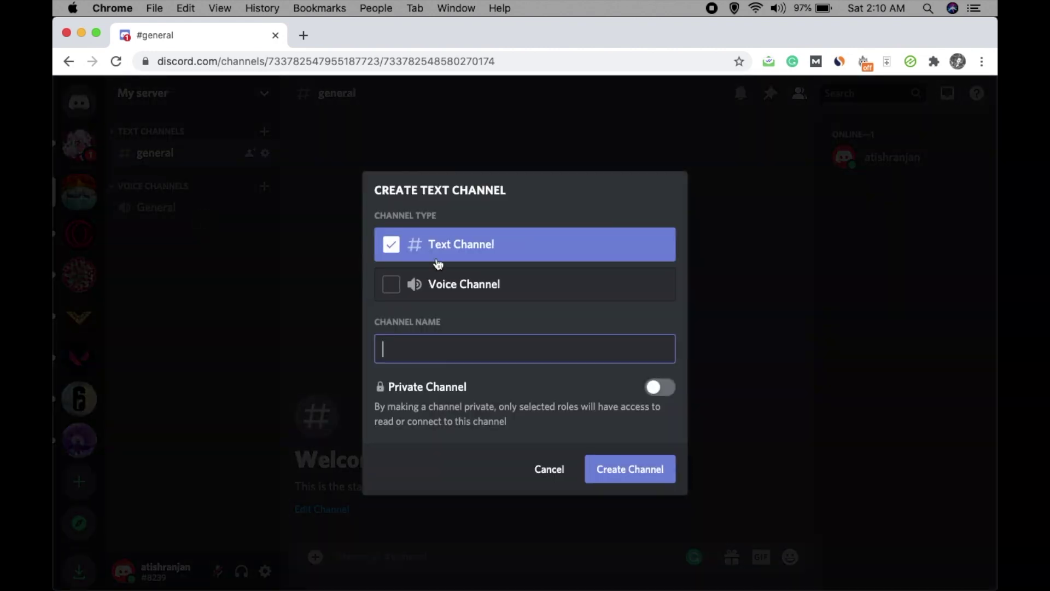
left_click(391, 248)
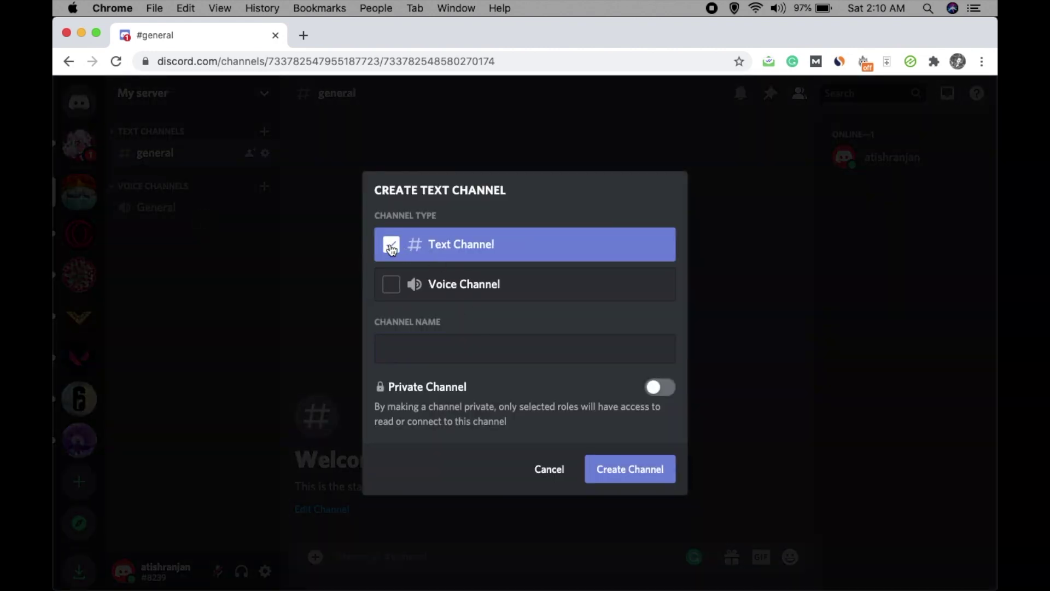
left_click(549, 469)
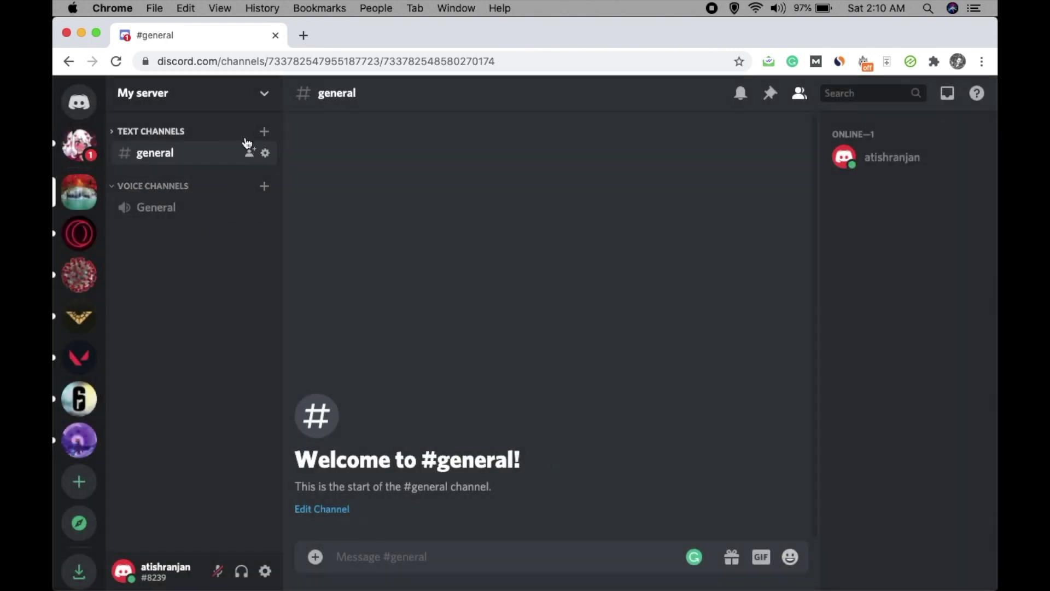
left_click(266, 134)
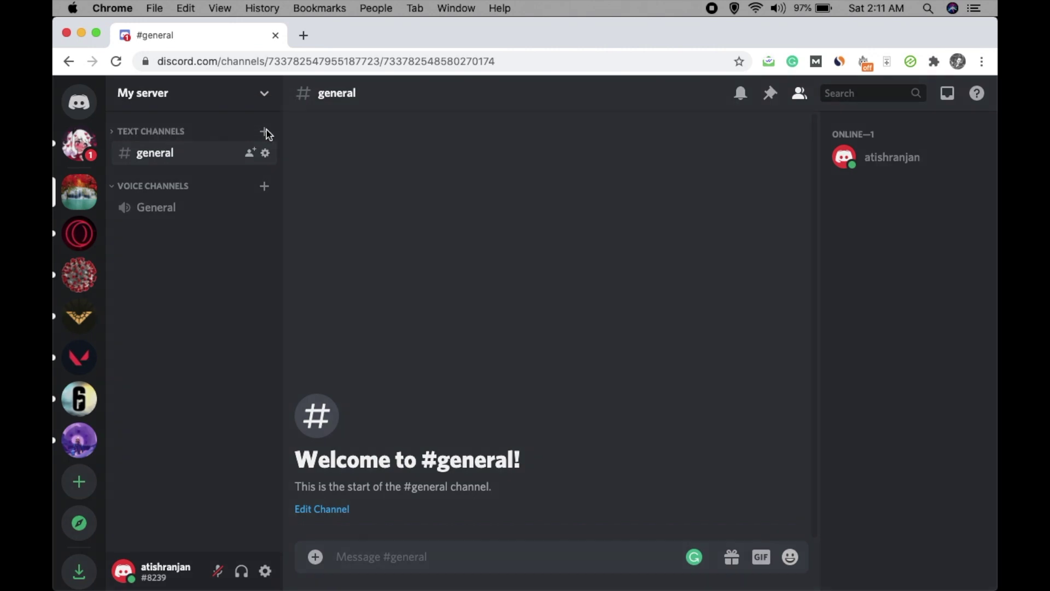
type("fun-chat")
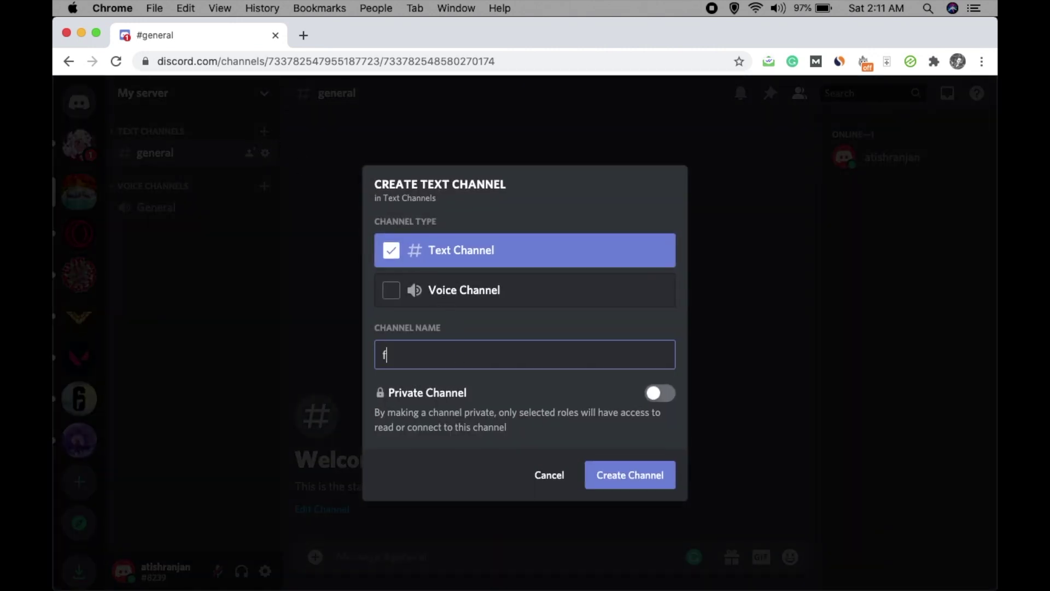
left_click(621, 484)
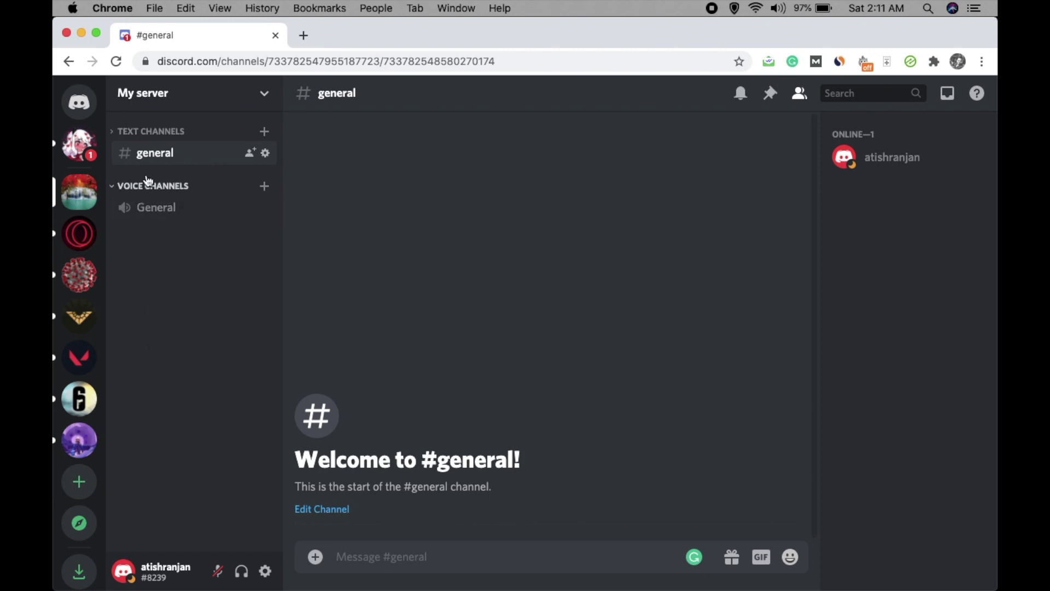
Create the gaming text channel and expand Text Channels to show both.
left_click(265, 132)
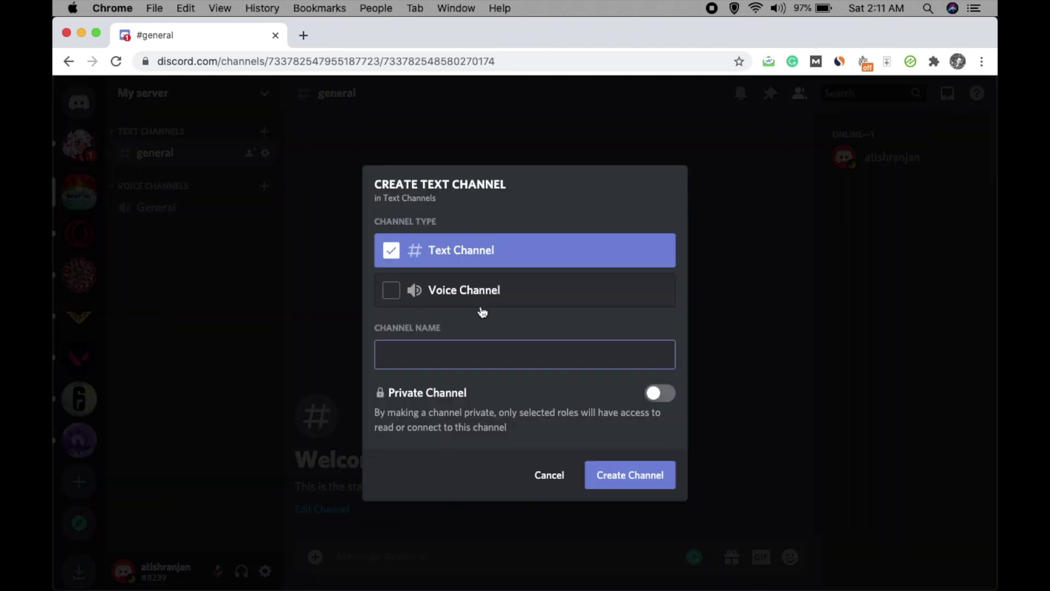
type("gaming")
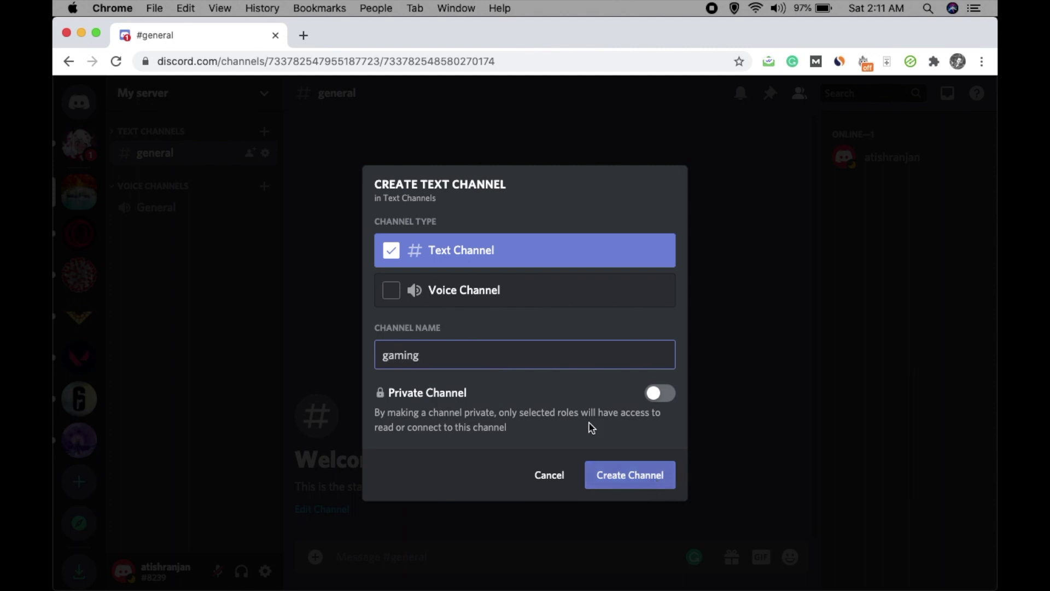
left_click(630, 480)
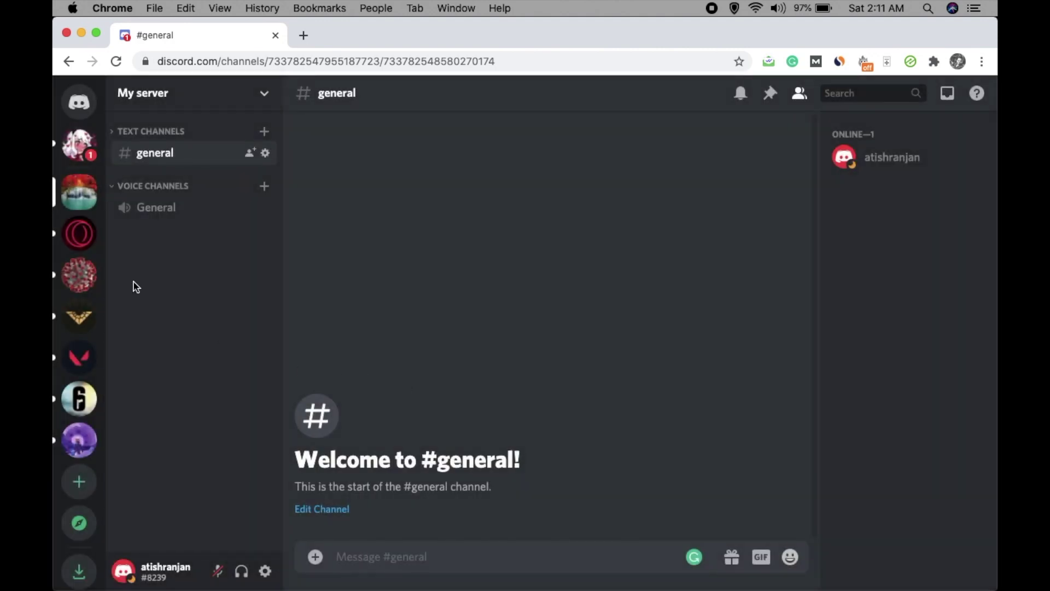
left_click(112, 133)
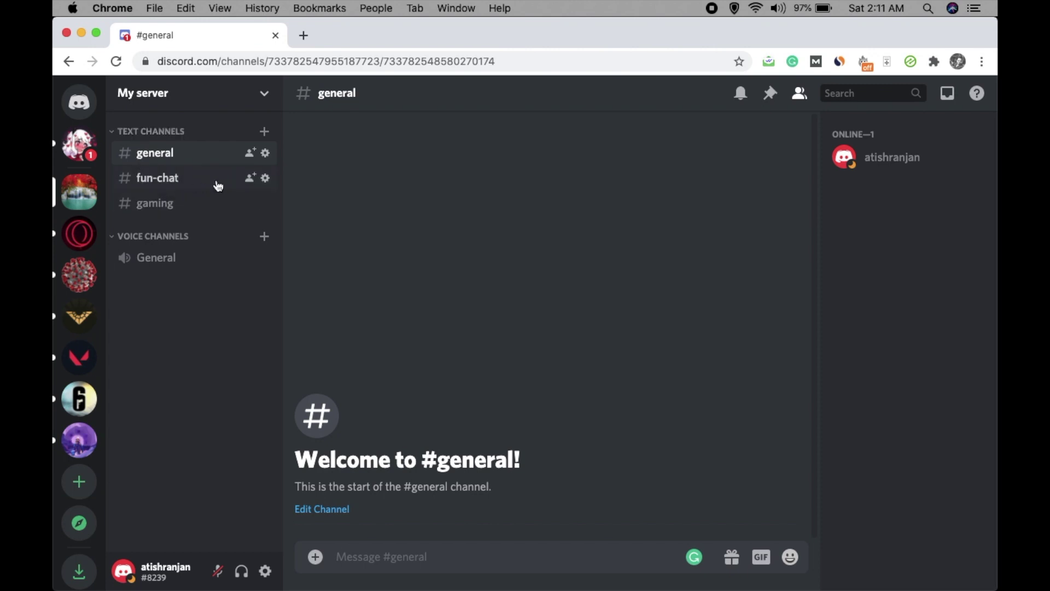
left_click(266, 238)
Create the fun-chat-audio voice channel, correcting the mistyped name.
type("fun-video-ch")
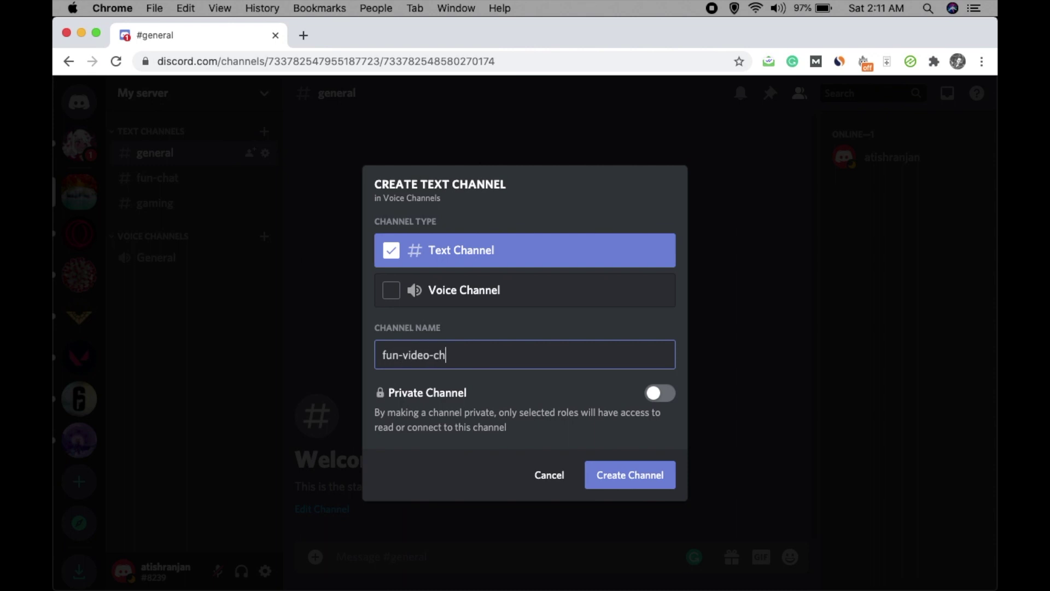
key("BackSpace")
key("BackSpace")
key("BackSpace")
key("BackSpace")
type("audio")
key("BackSpace")
key("BackSpace")
key("BackSpace")
key("BackSpace")
key("BackSpace")
type("chat-audio")
left_click(430, 286)
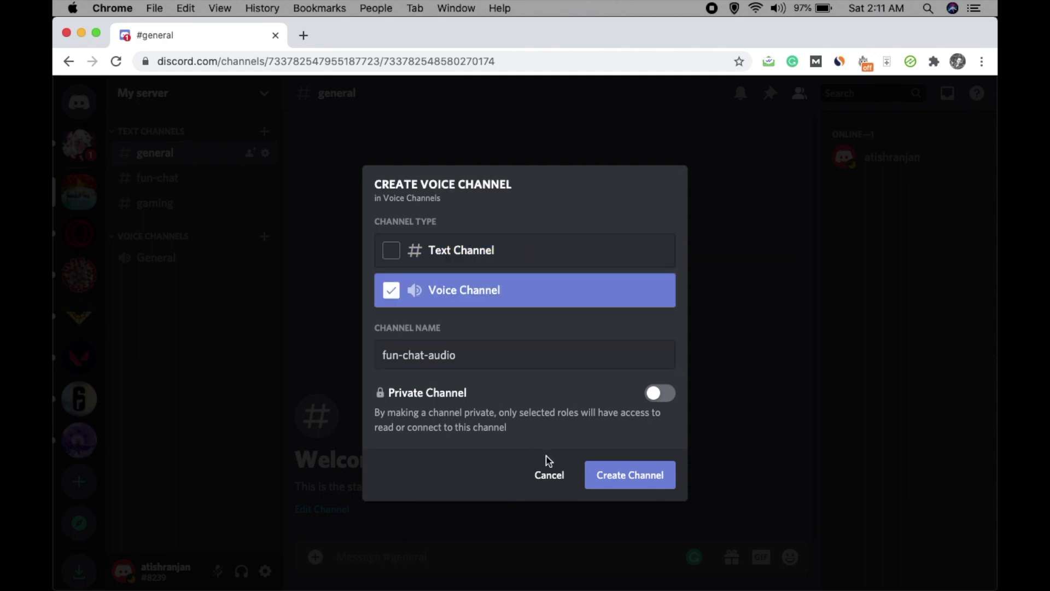
key("Return")
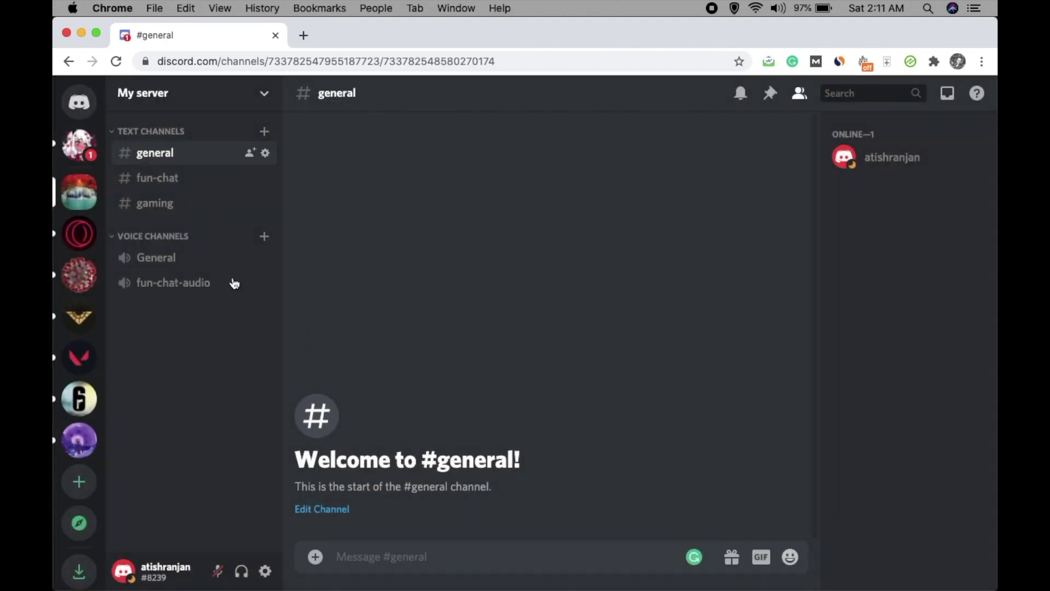
Create the 'game' voice channel under Voice Channels.
left_click(265, 237)
type("game")
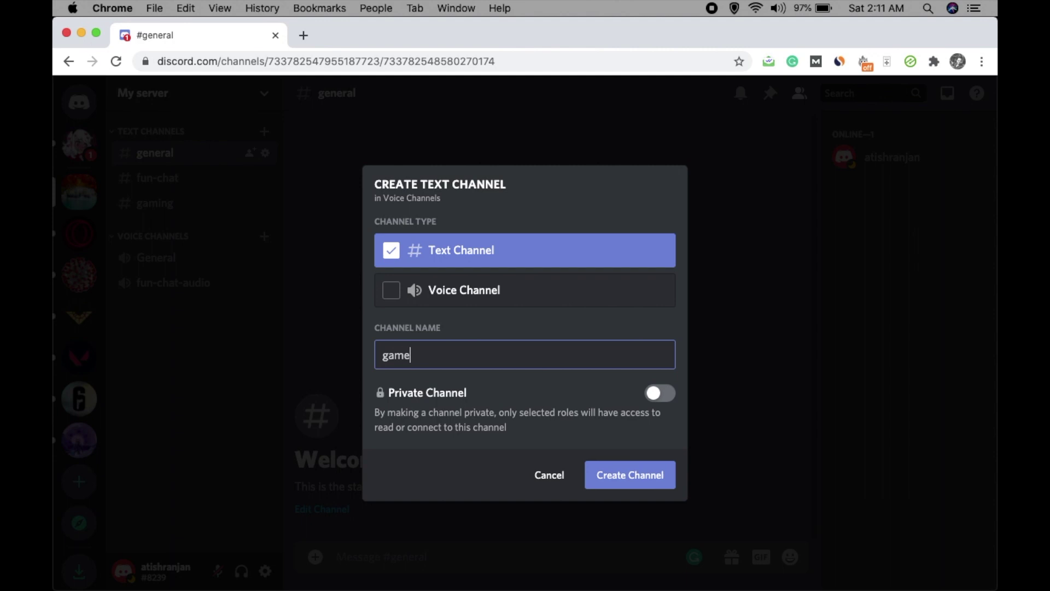
left_click(390, 290)
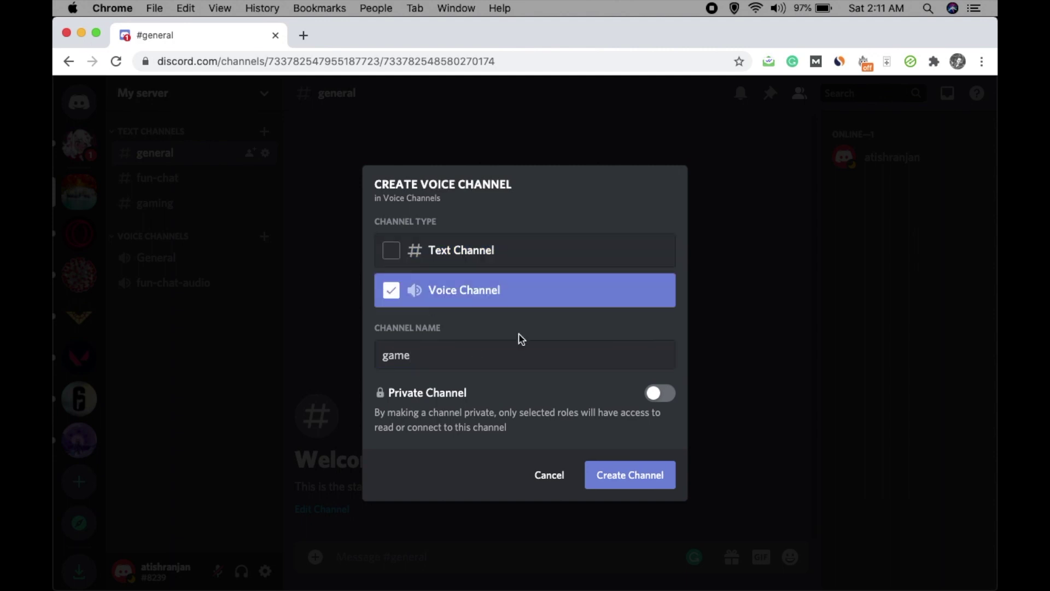
left_click(646, 474)
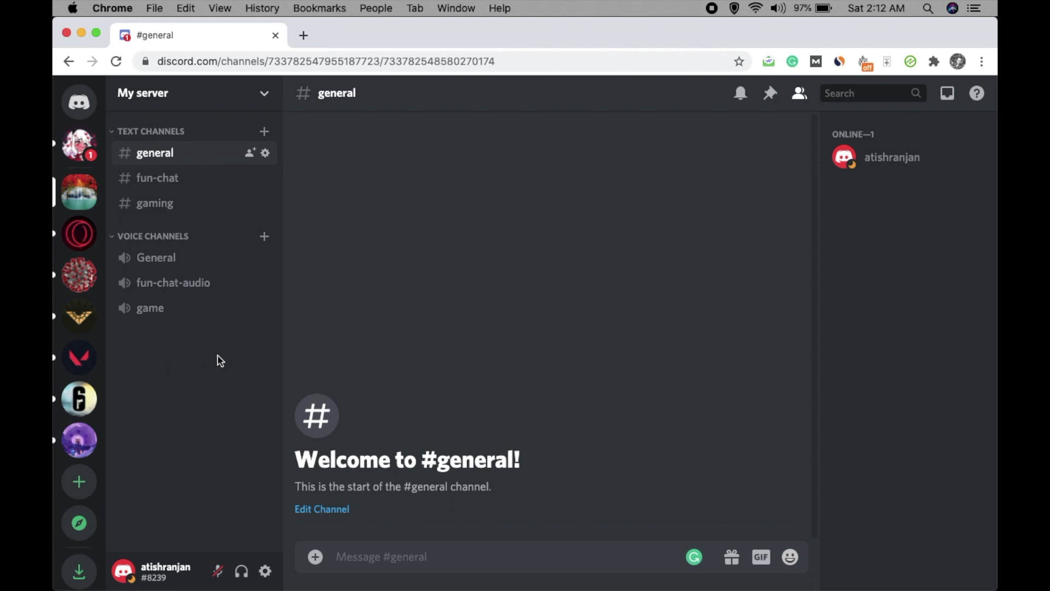
left_click(266, 95)
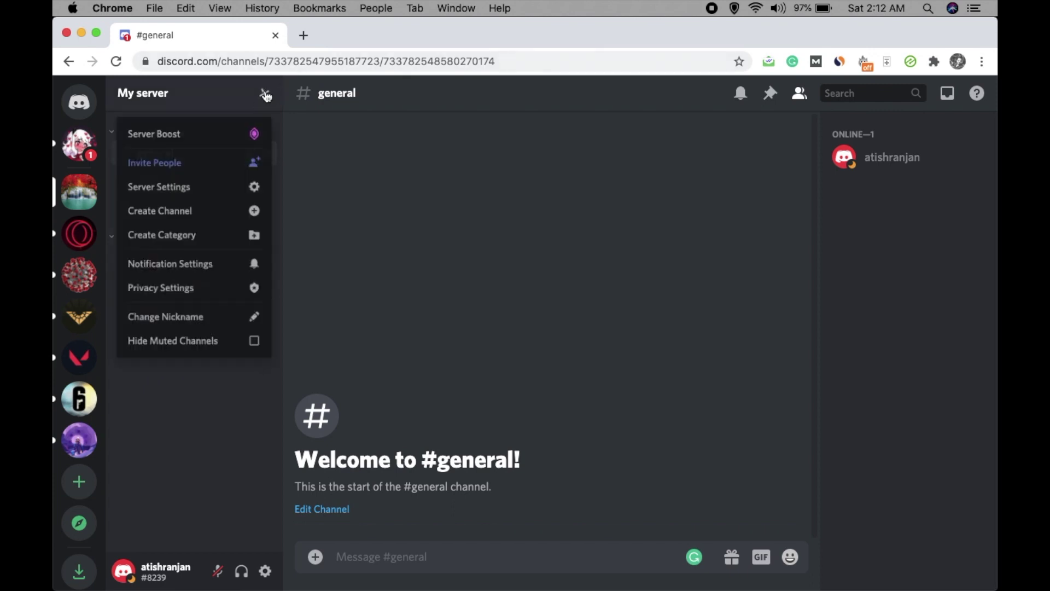
Create a new channel category named FUN.
left_click(219, 247)
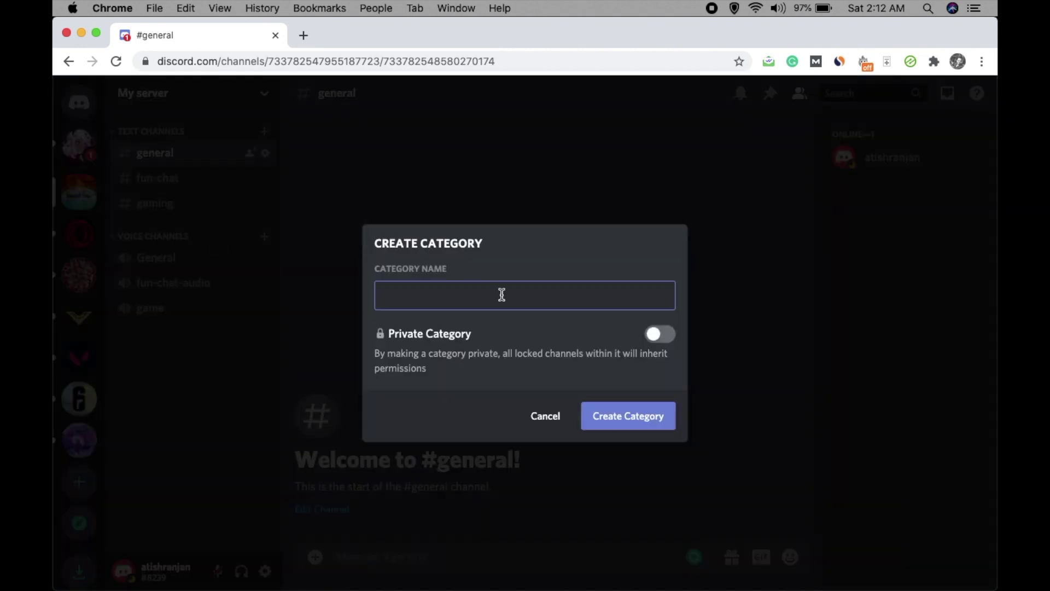
type("fun")
left_click(649, 418)
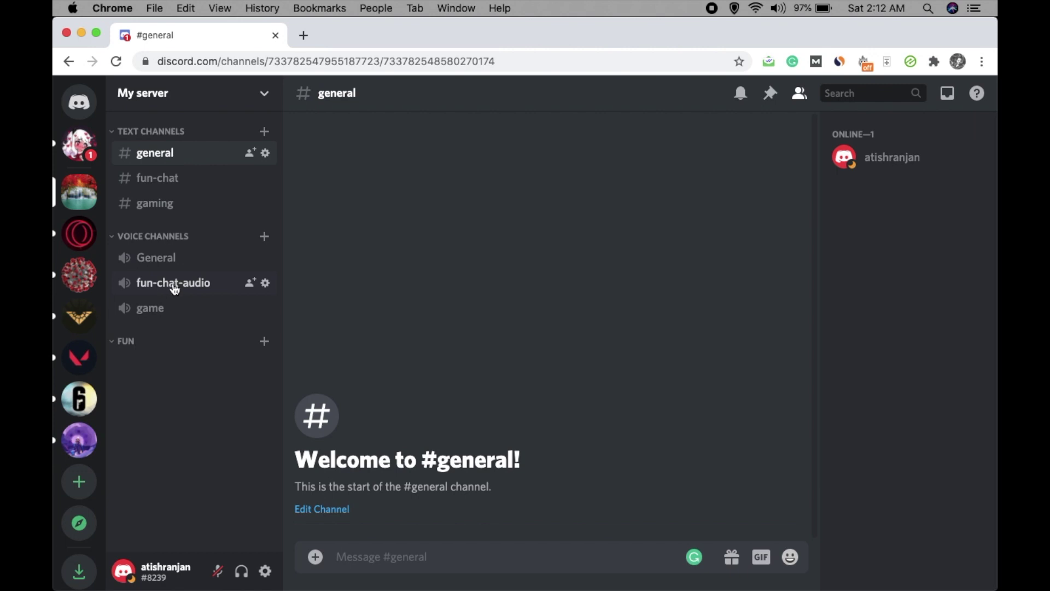
Move the fun-chat-audio and fun-chat channels into the FUN category.
left_click_drag(174, 289, 169, 352)
left_click_drag(158, 177, 174, 321)
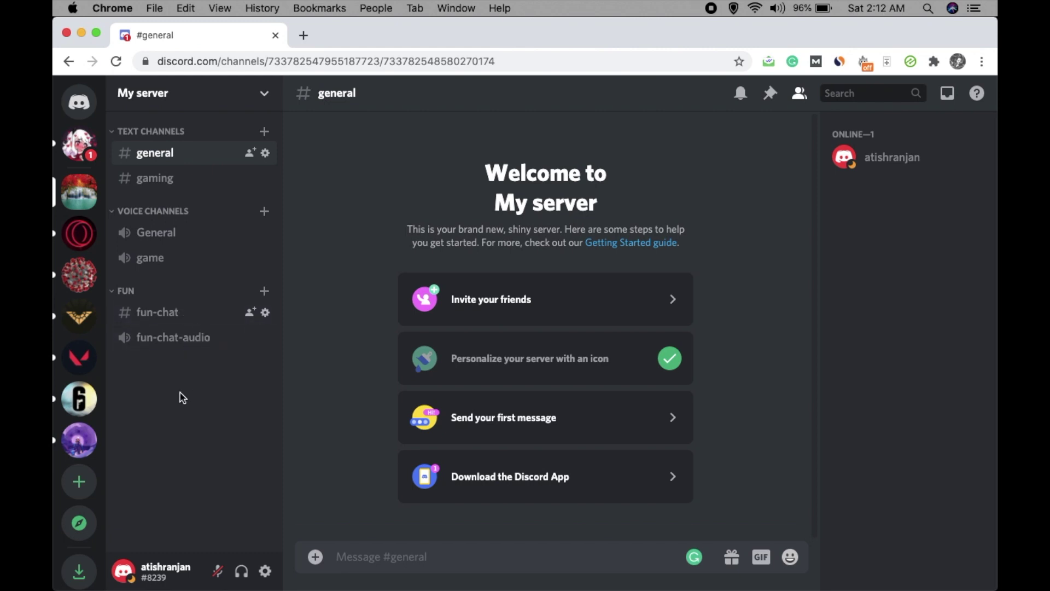
left_click(113, 135)
left_click(113, 134)
left_click(265, 101)
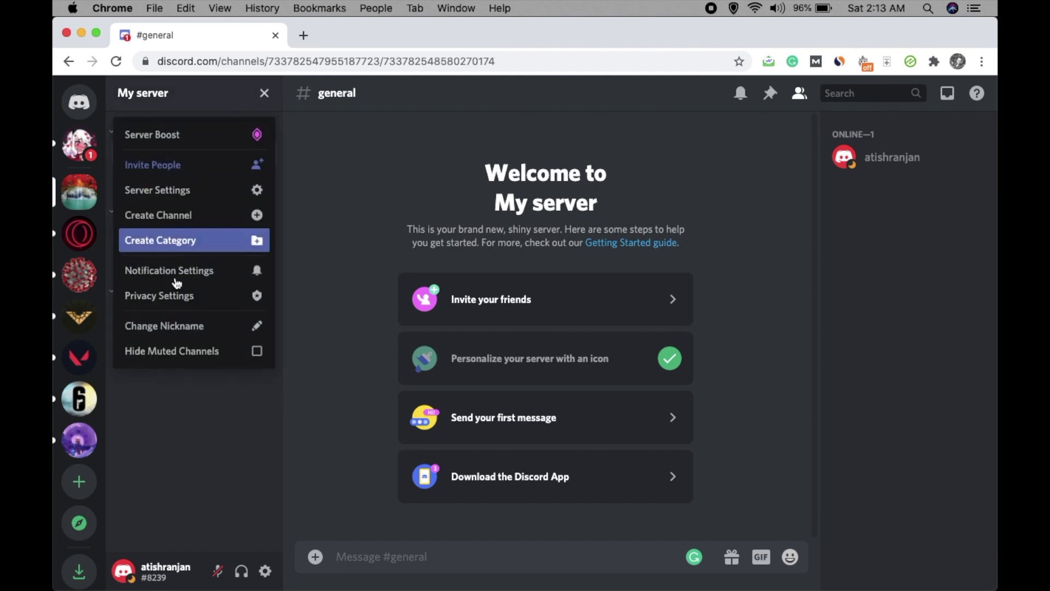
left_click(229, 275)
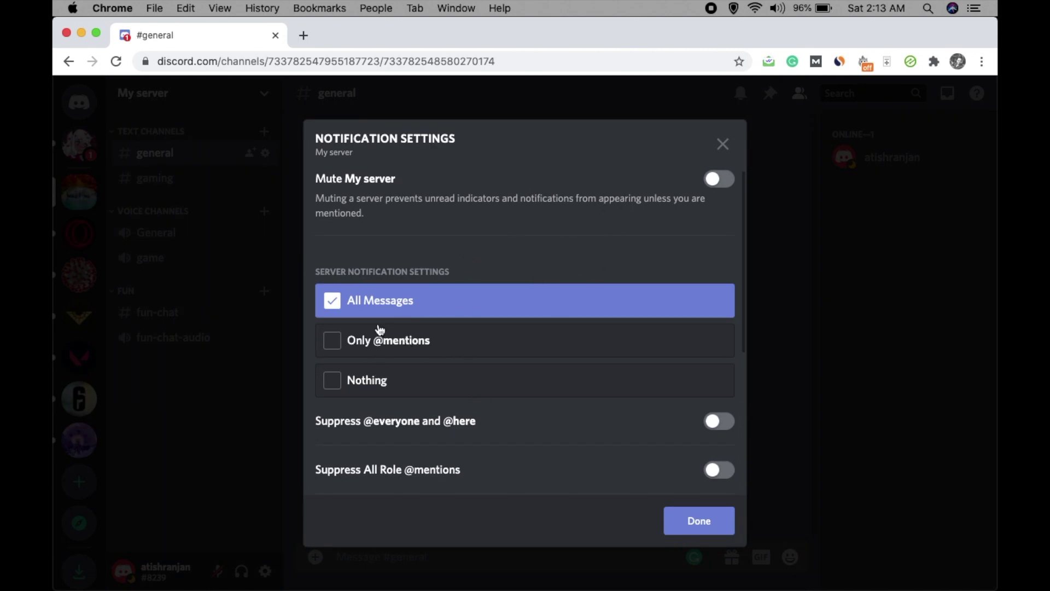
scroll(425, 363, "down", 4)
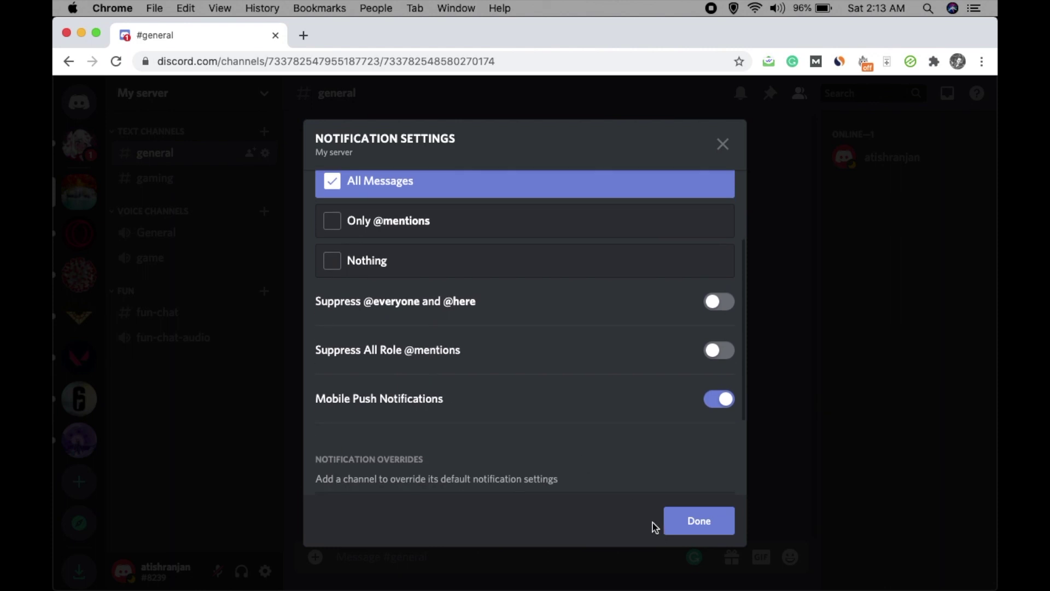
scroll(529, 290, "up", 4)
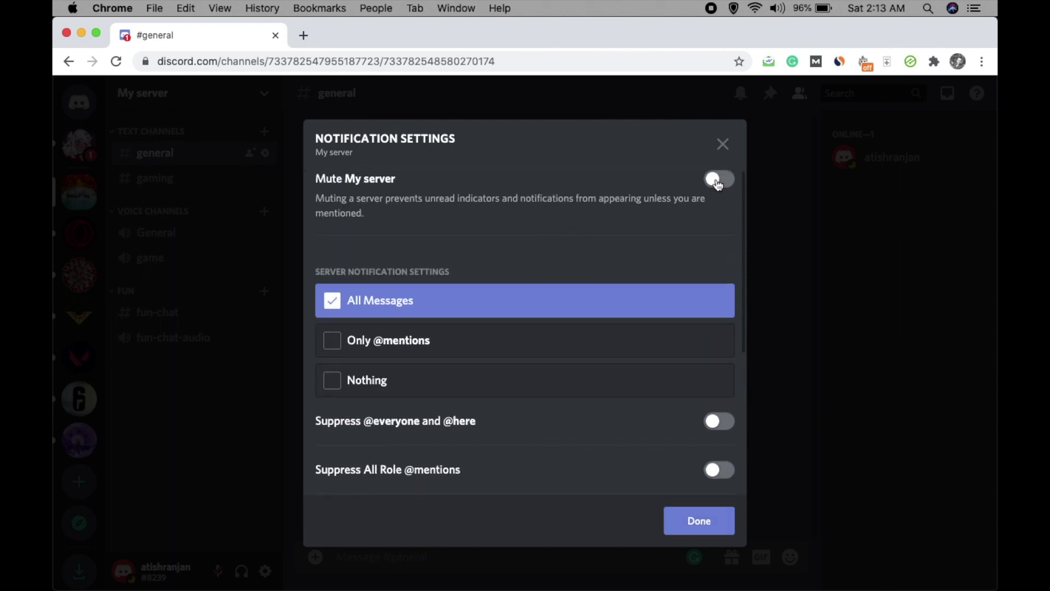
left_click(716, 523)
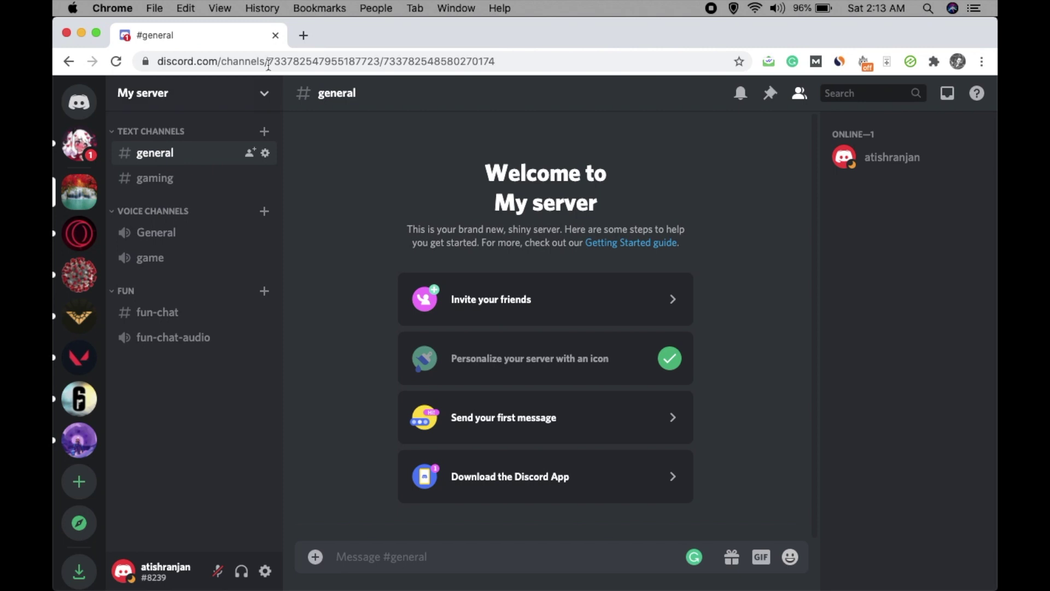
left_click(266, 94)
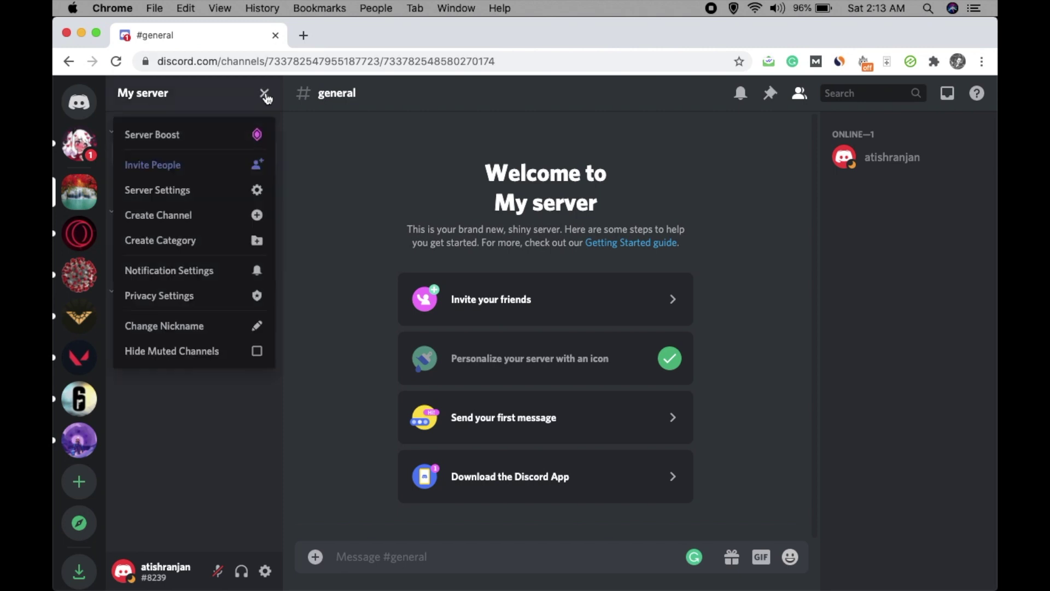
In Privacy Settings, toggle direct messages from members off and back on.
left_click(202, 298)
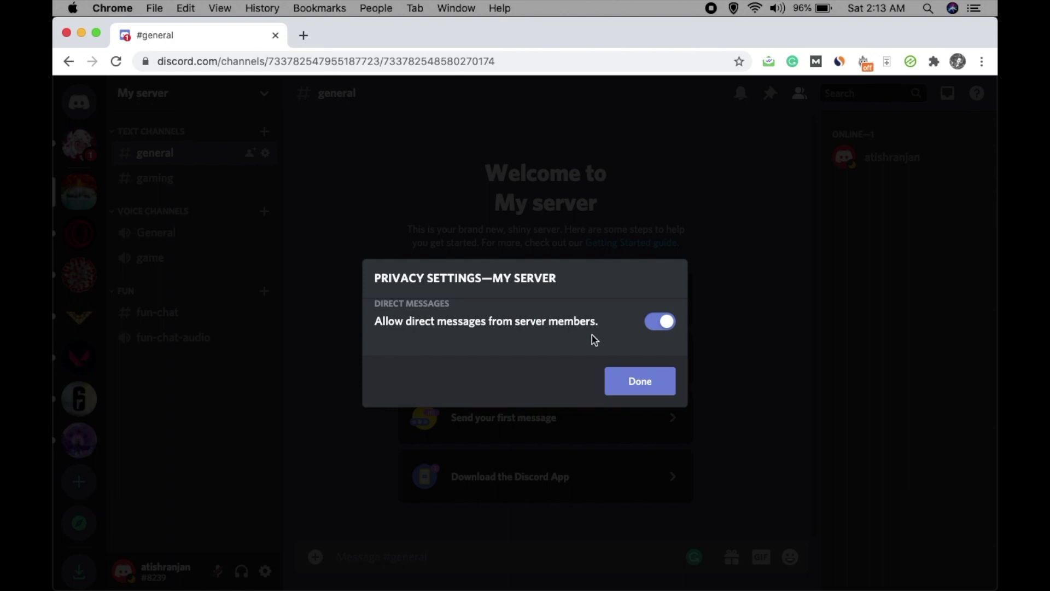
left_click(660, 323)
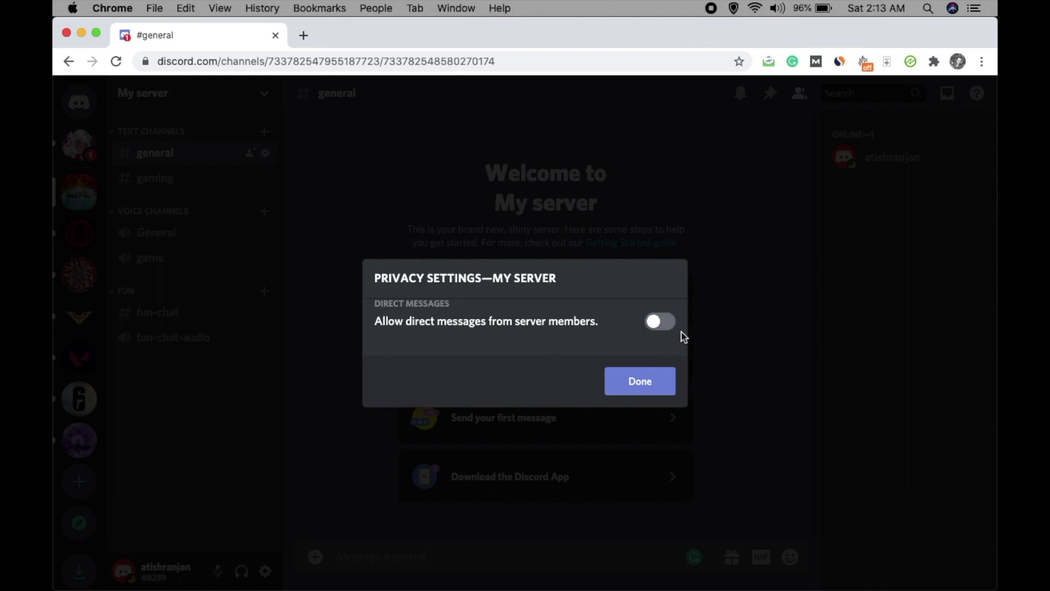
left_click(672, 327)
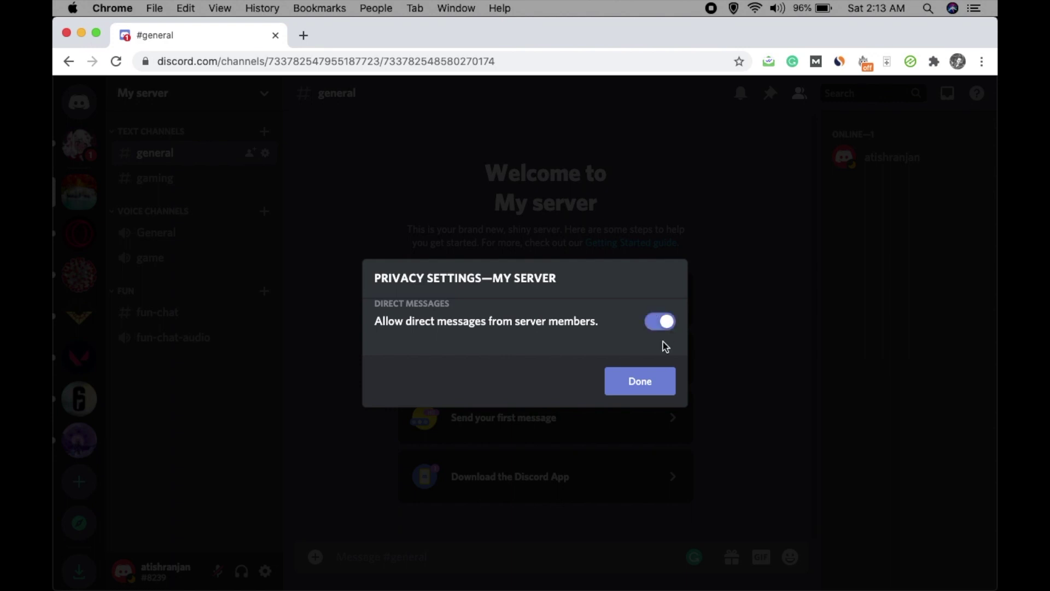
left_click(658, 383)
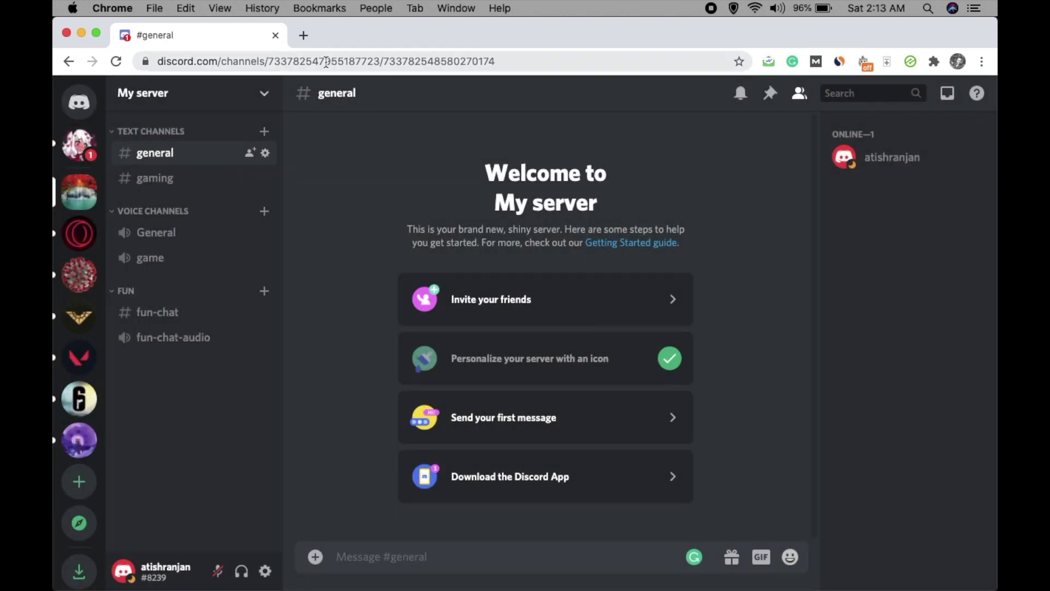
Set your server nickname to your own username and save it.
left_click(266, 93)
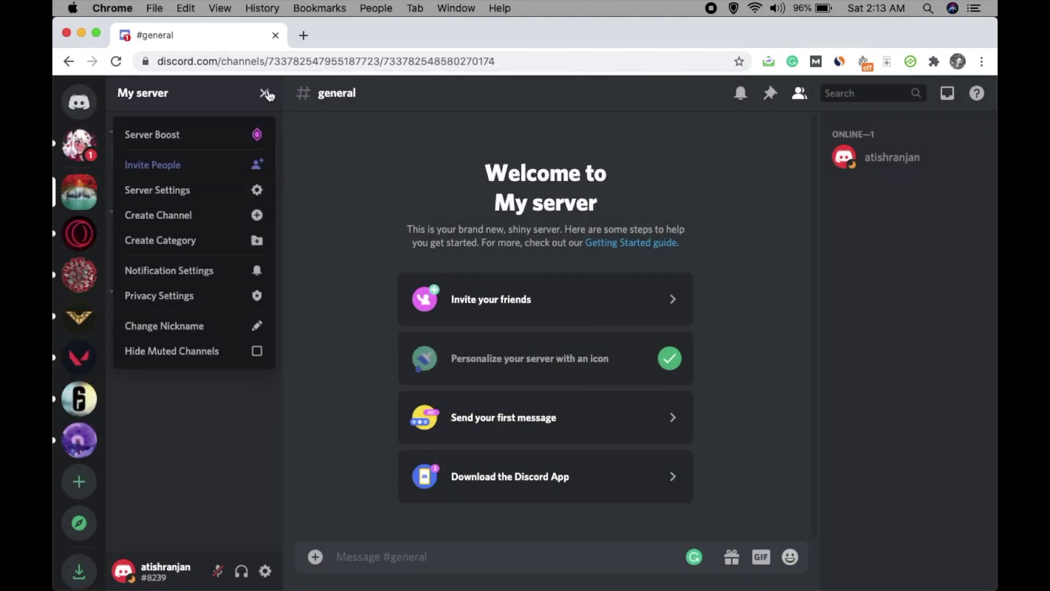
left_click(206, 327)
type("atishranjan")
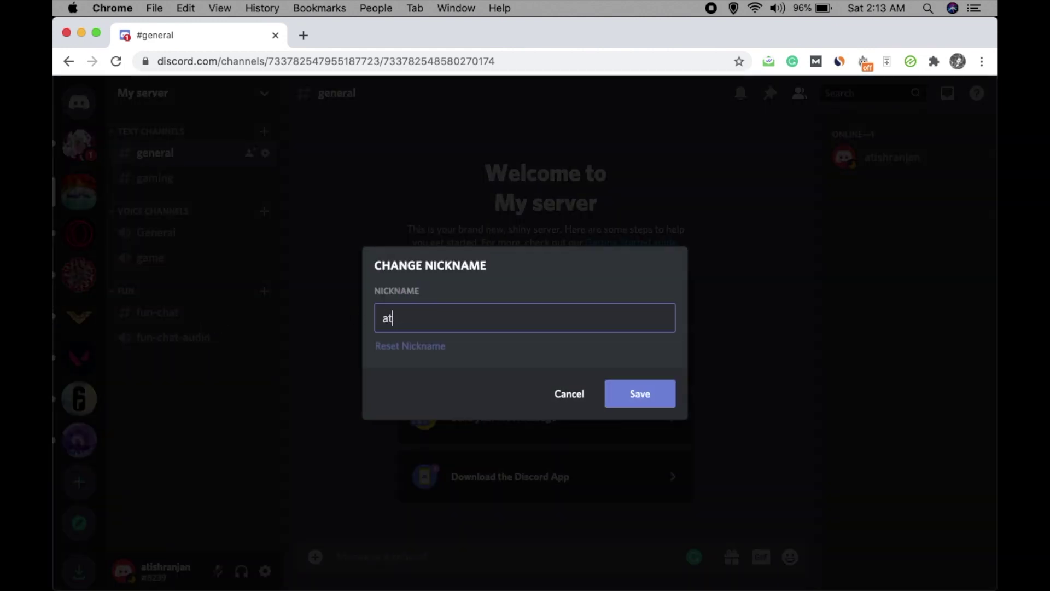
left_click(637, 404)
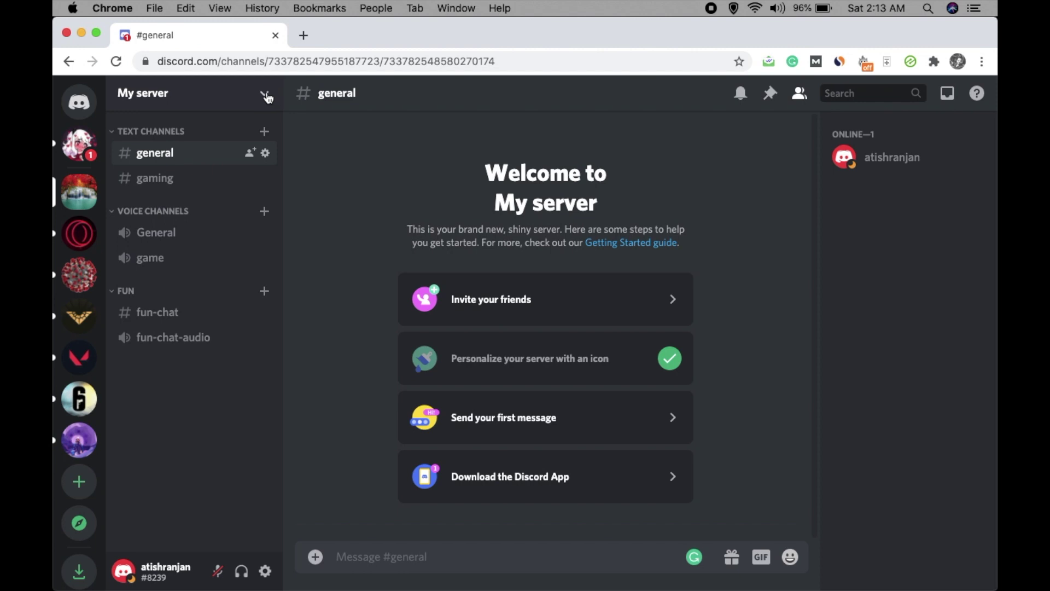
left_click(267, 96)
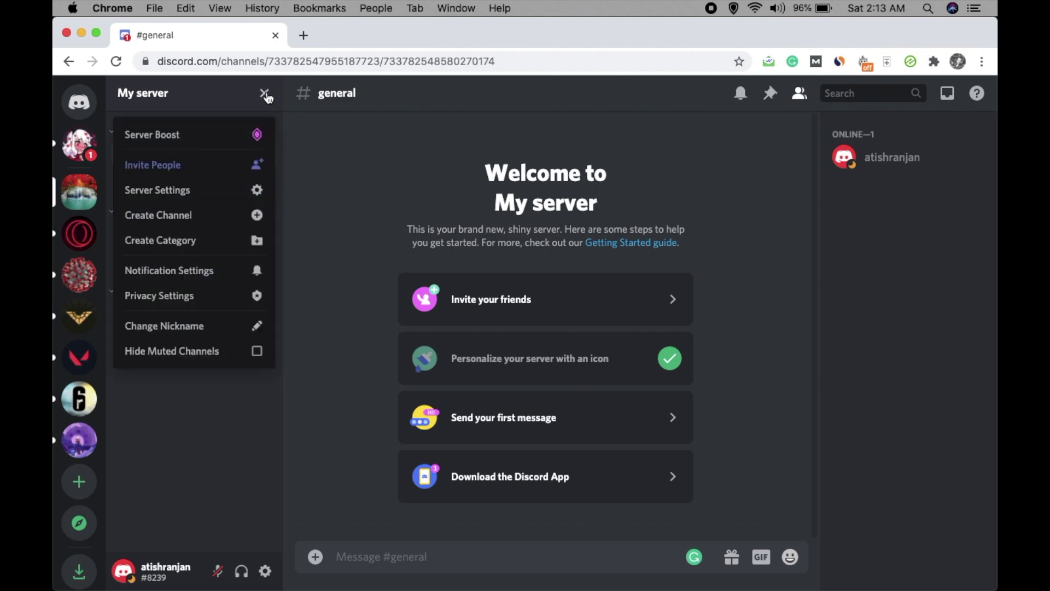
Enable Hide Muted Channels in the My server dropdown, then reopen the dropdown to confirm.
left_click(260, 354)
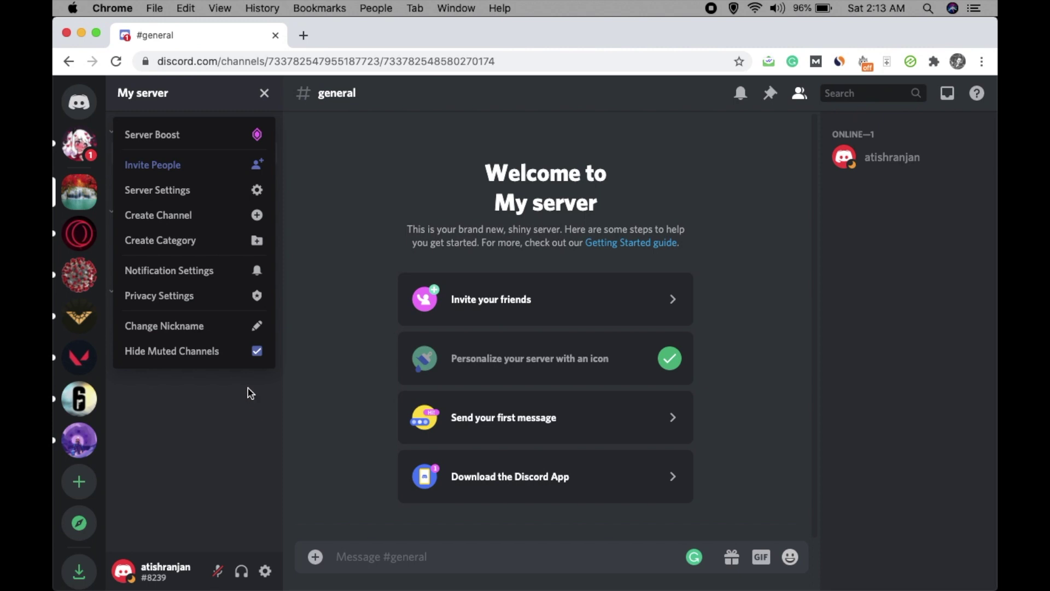
left_click(254, 376)
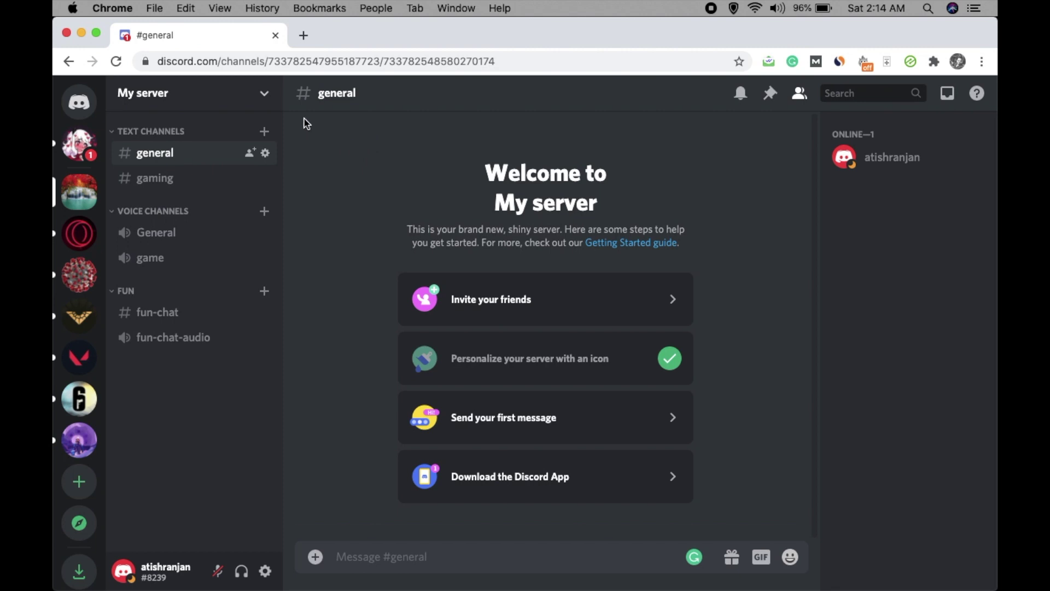
left_click(264, 95)
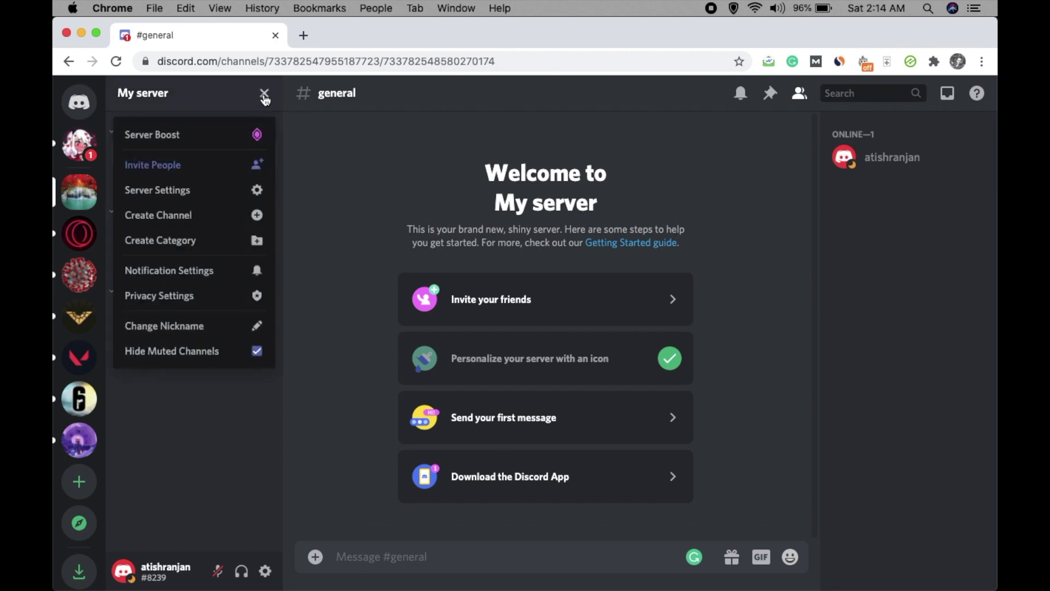